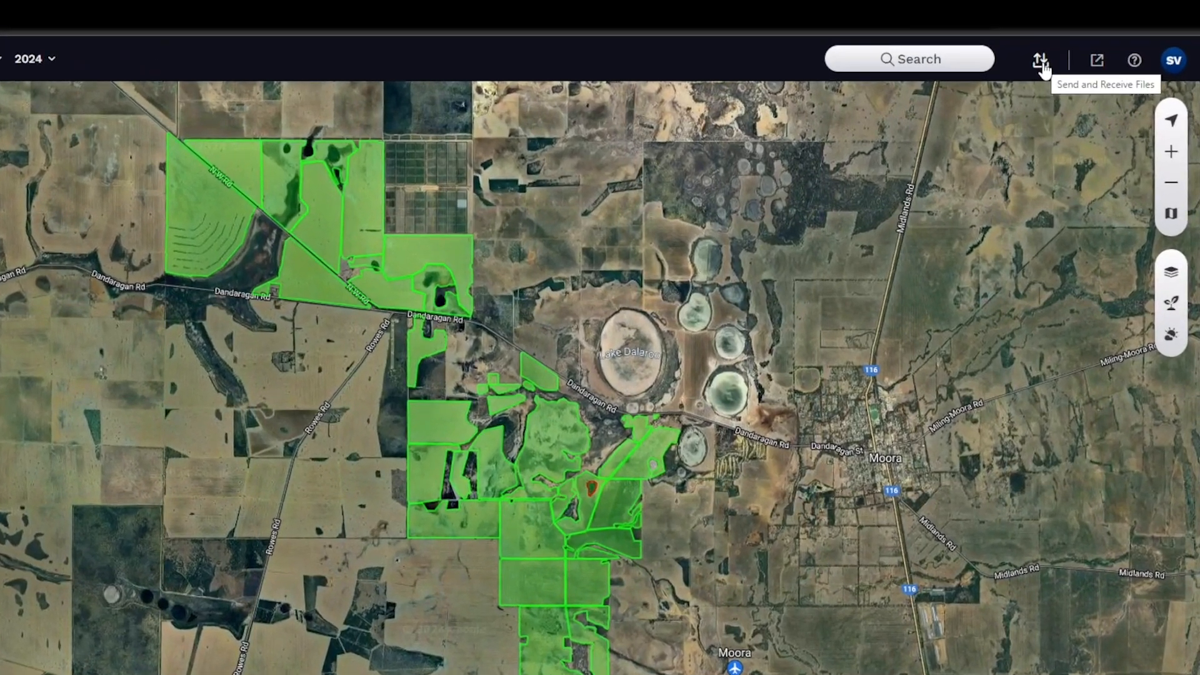
- Open the Export dialog, try the RCD, SHP and Trimble SHP types, and choose ISO XML as the export type
click(1056, 67)
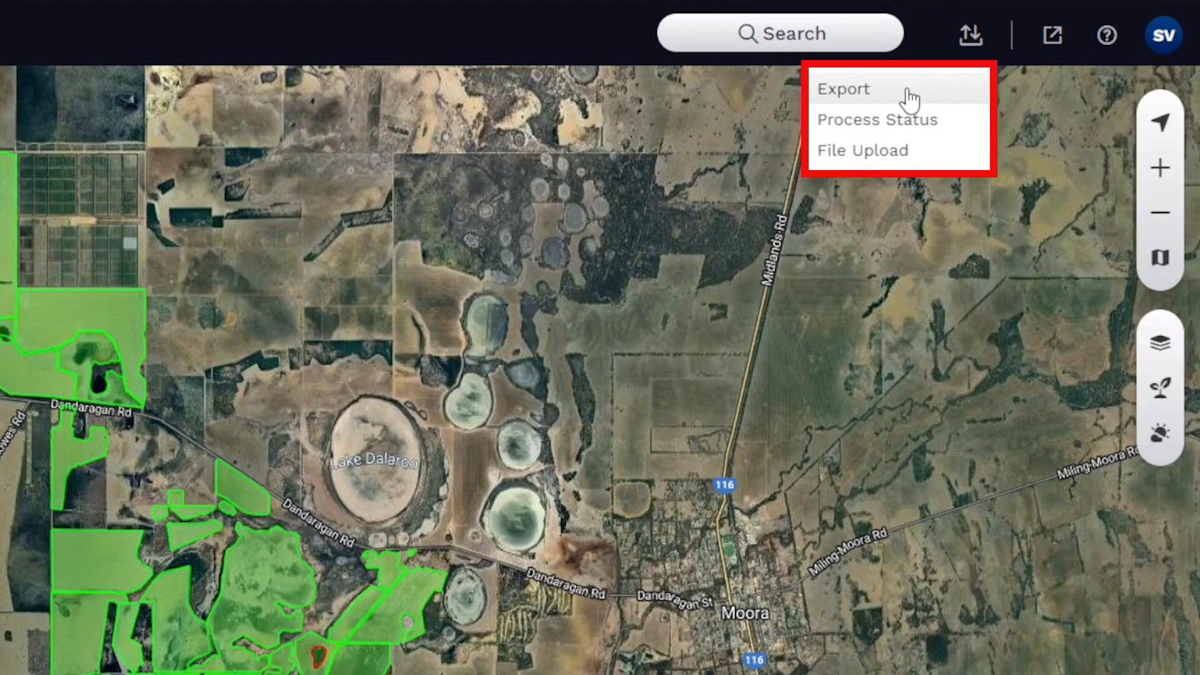
click(910, 98)
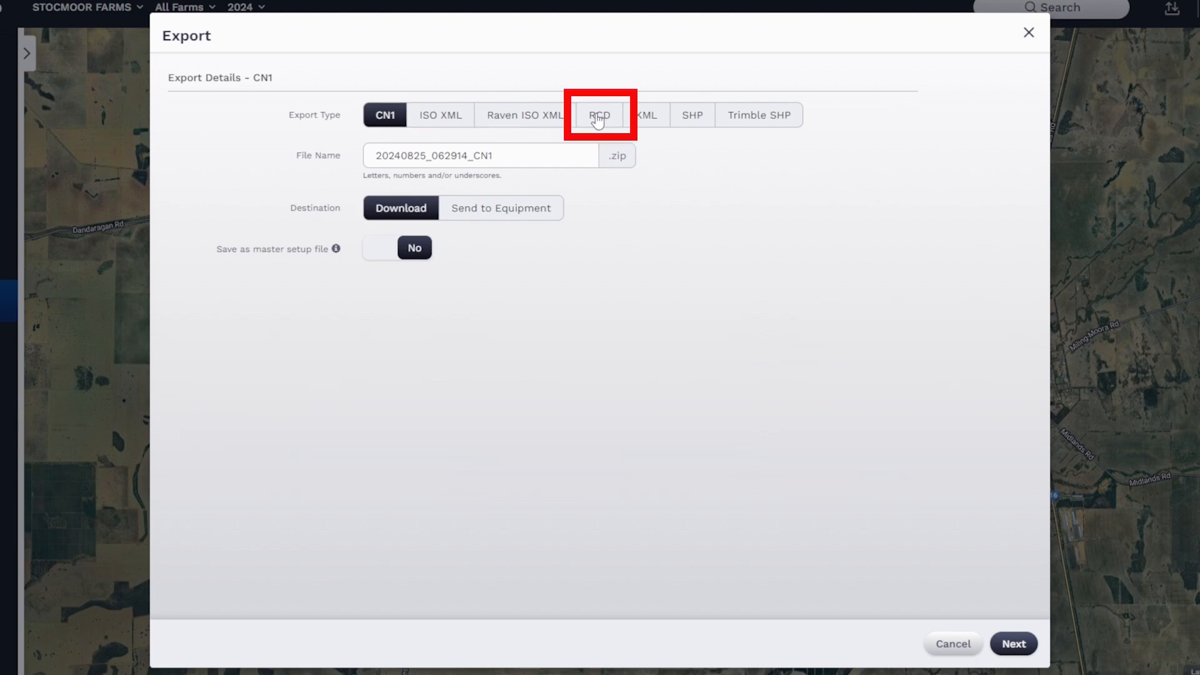
click(598, 118)
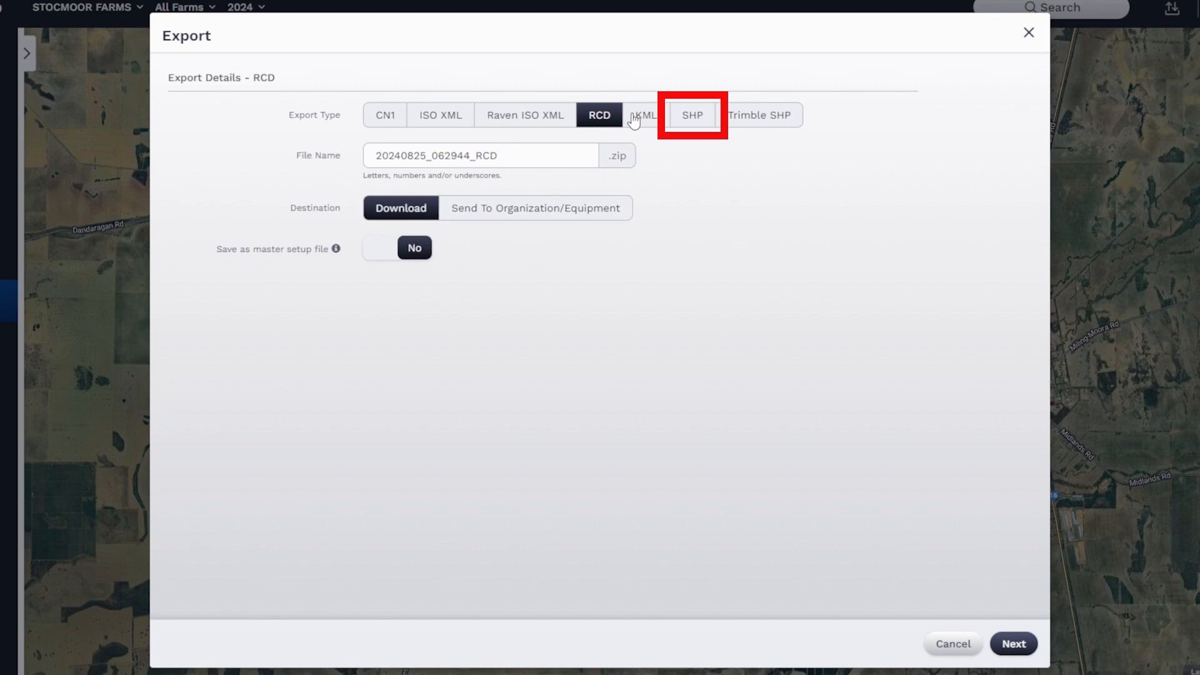
click(693, 119)
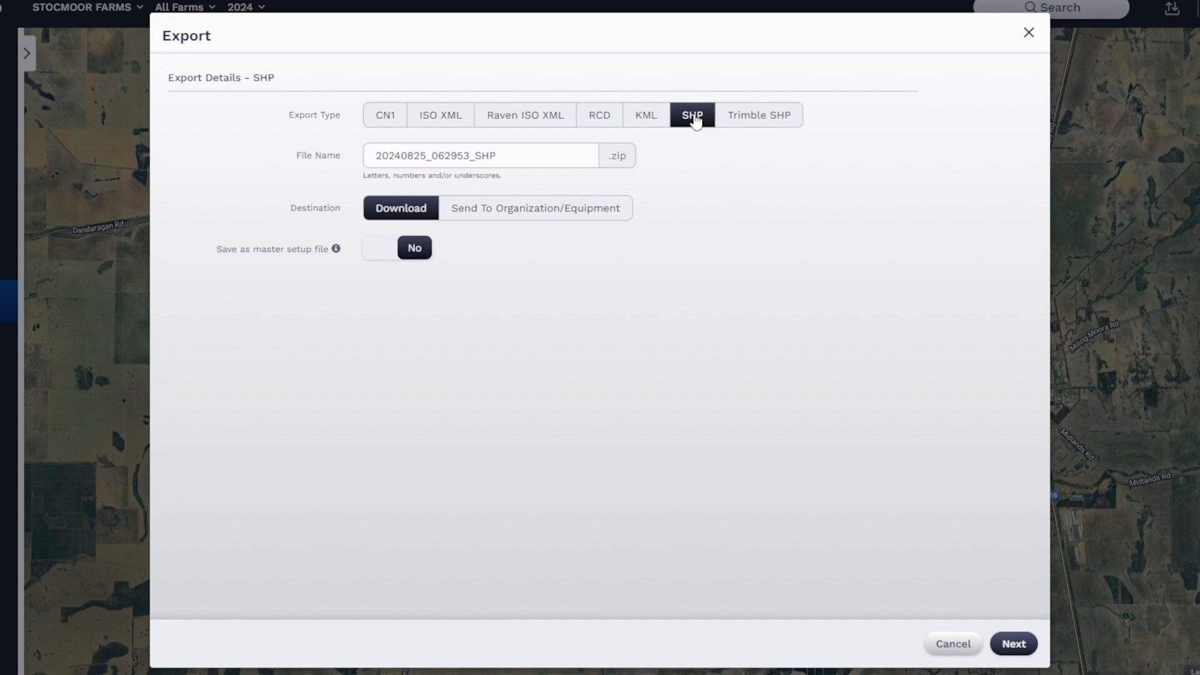
click(758, 125)
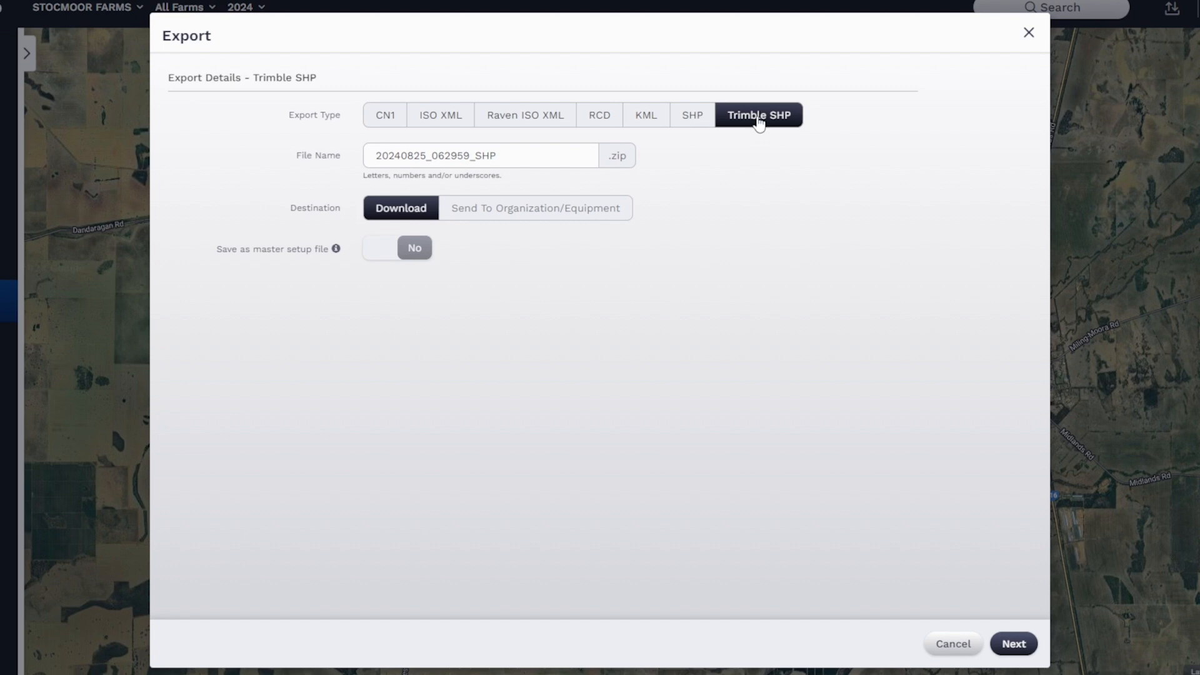
click(440, 113)
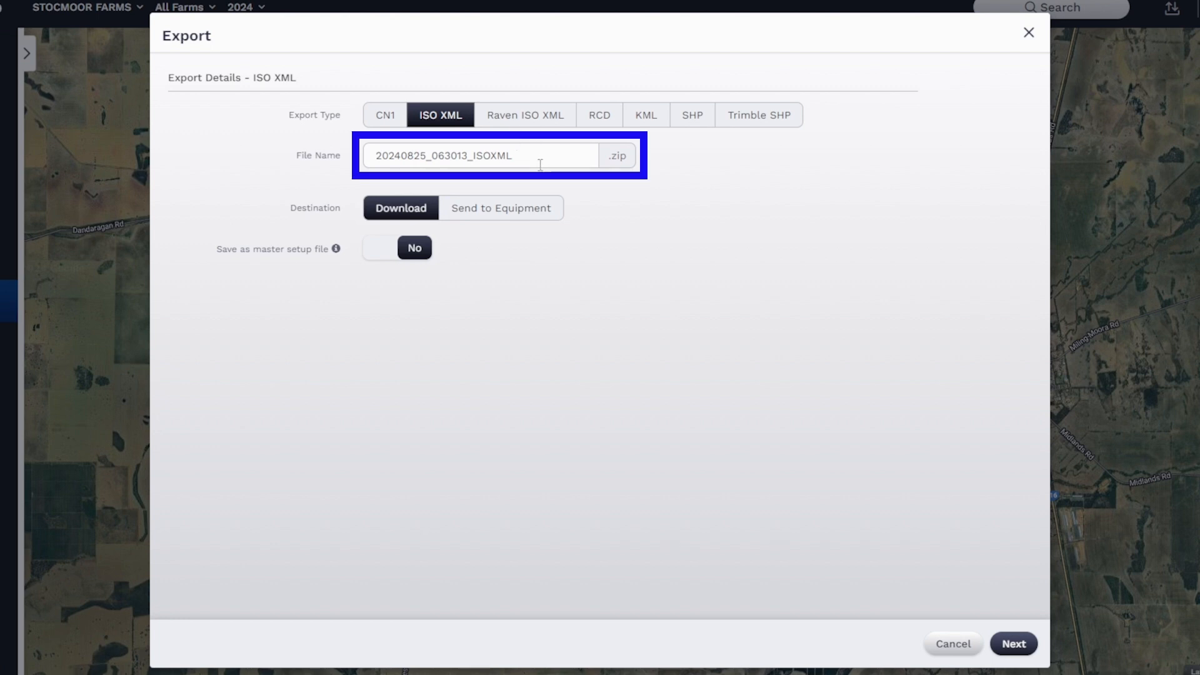
- Try the CN1 and Raven ISO XML export types, and switch back to ISO XML
click(383, 114)
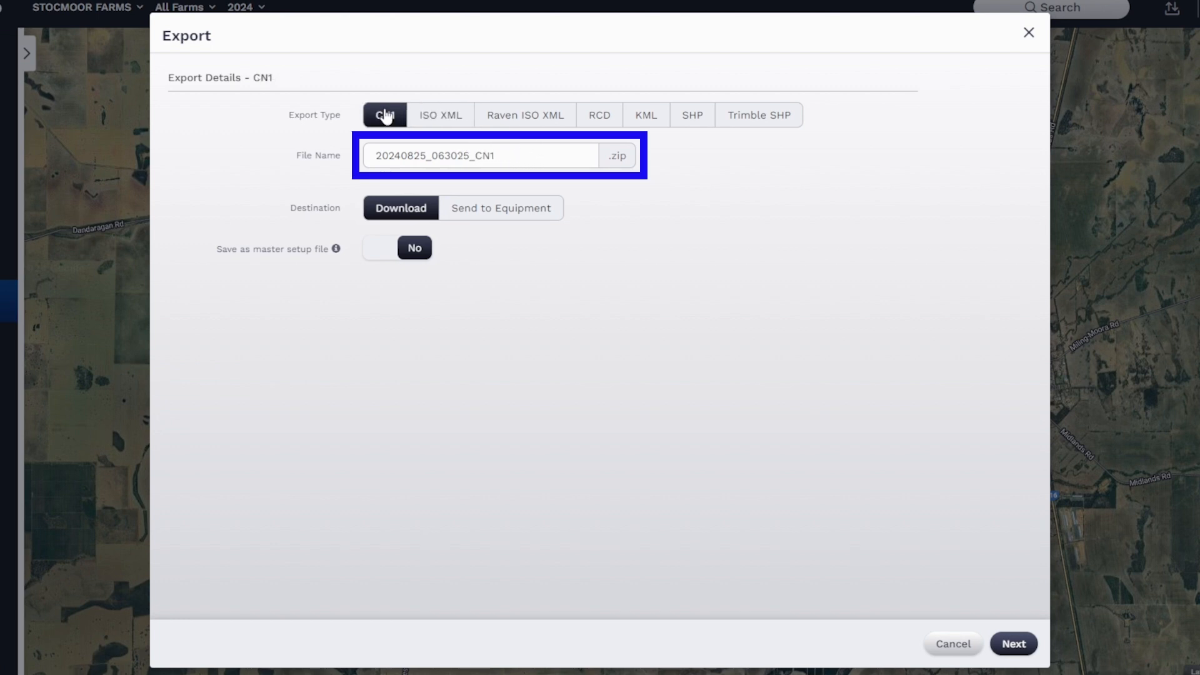
click(509, 115)
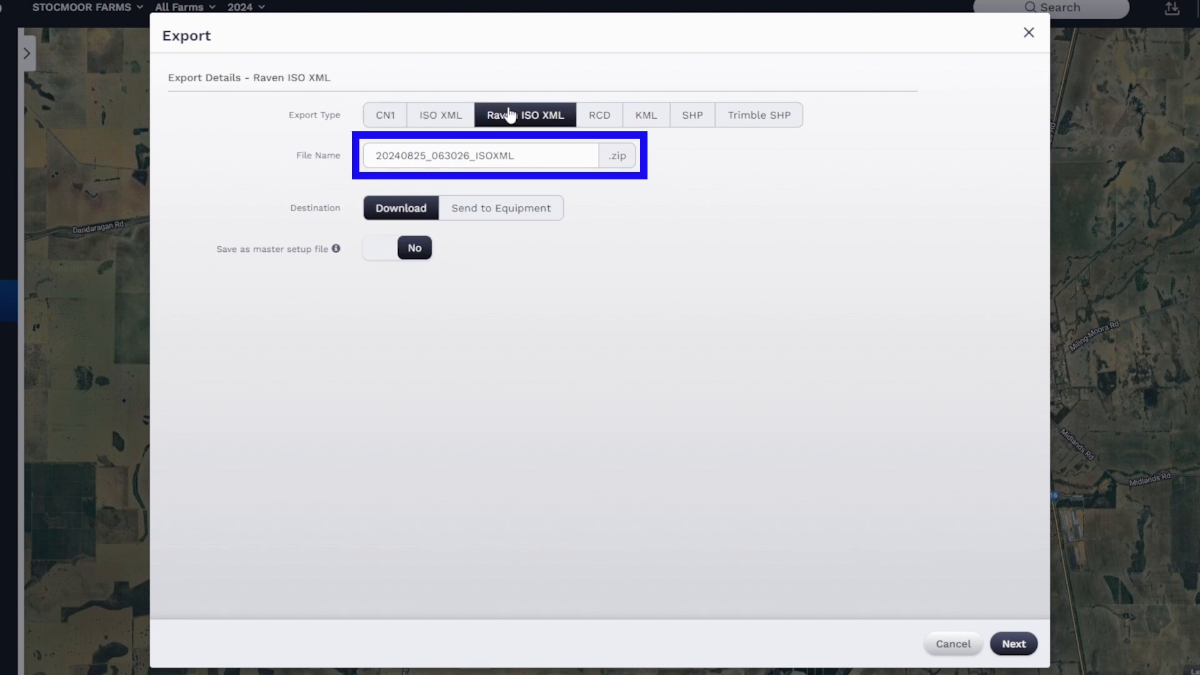
click(429, 125)
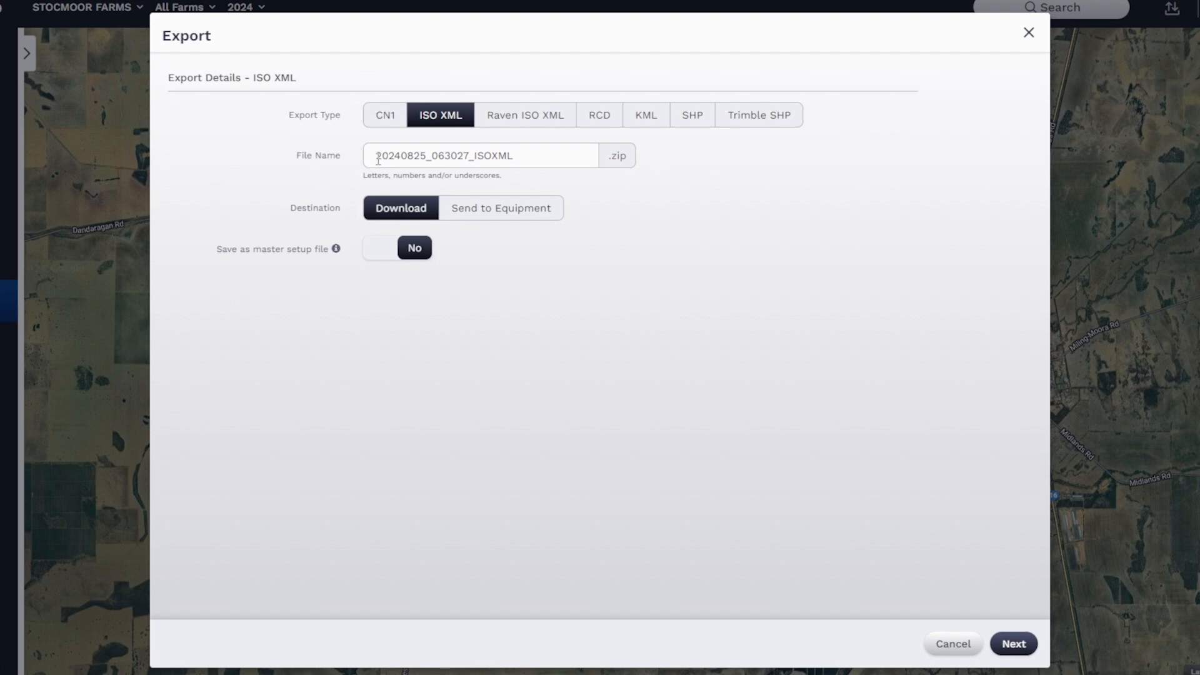
- Move the year 2024 one character along in the export file name, making it 02024825_063027_ISOXML
drag(375, 156, 403, 153)
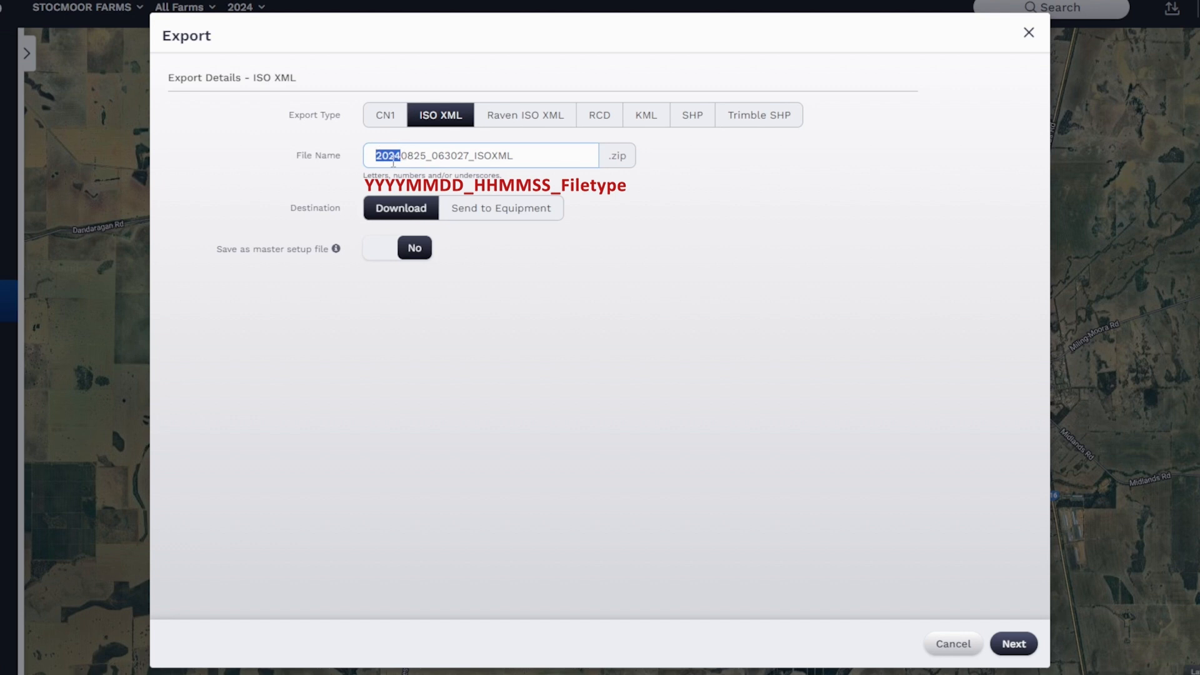
drag(397, 156, 406, 158)
click(410, 159)
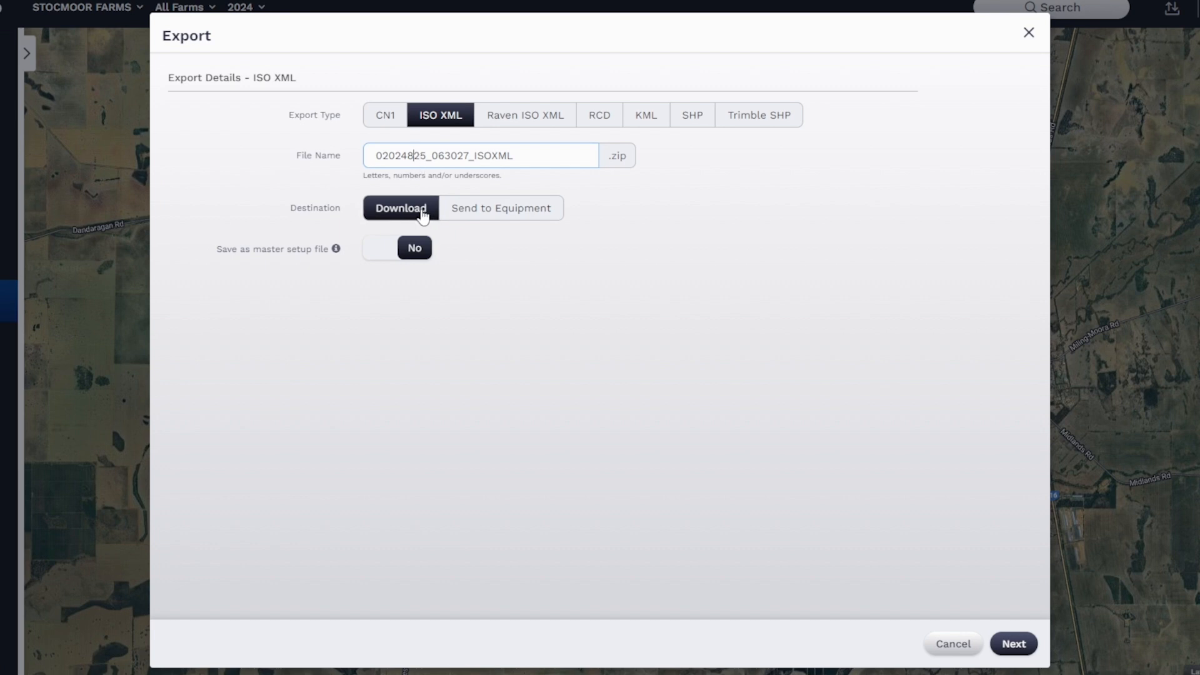
- Try Send to Equipment but keep Download as destination, enable saving as master setup file, and continue to the export items
click(481, 218)
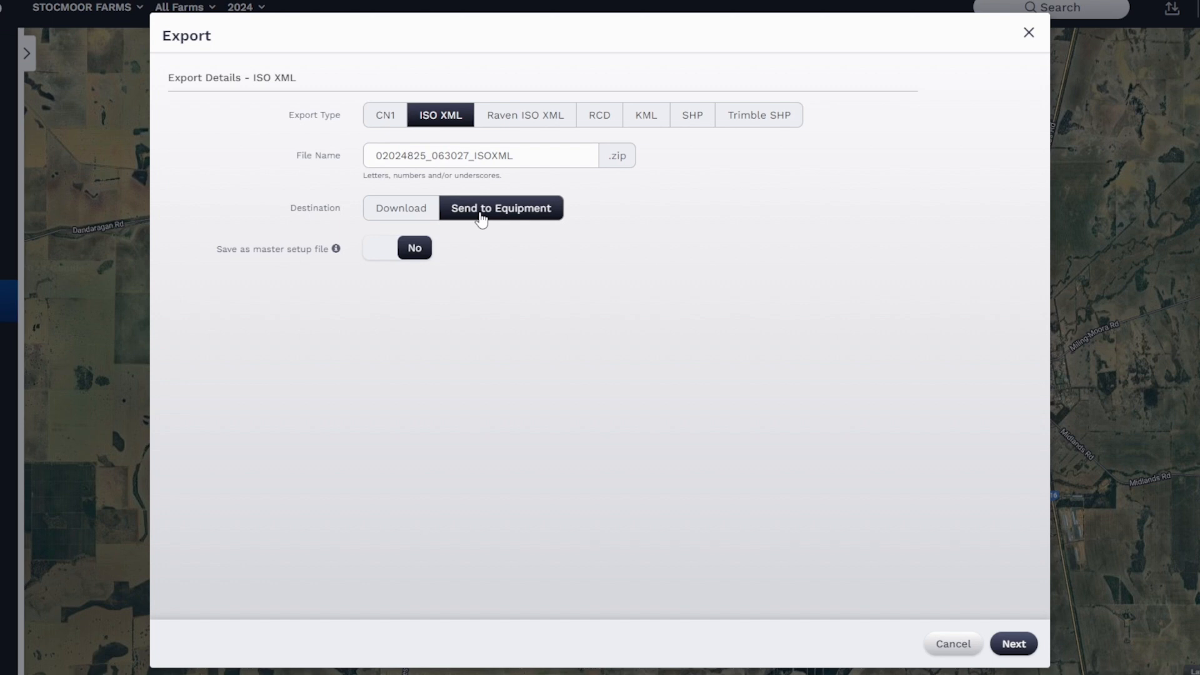
click(407, 213)
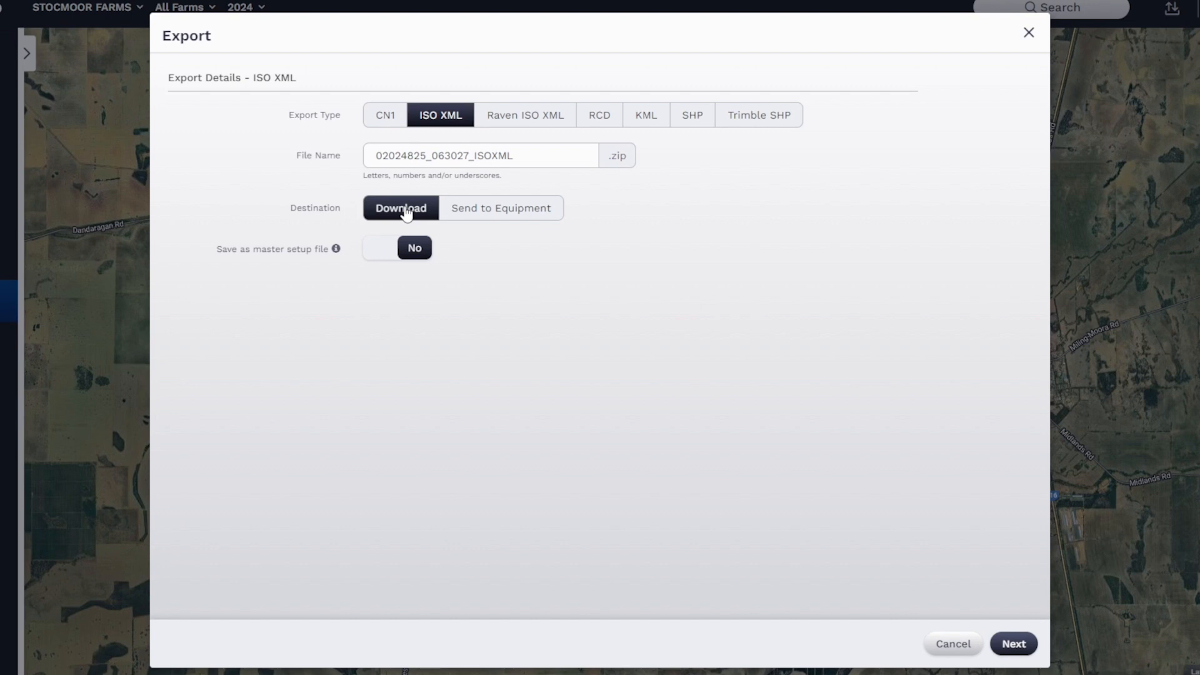
click(402, 256)
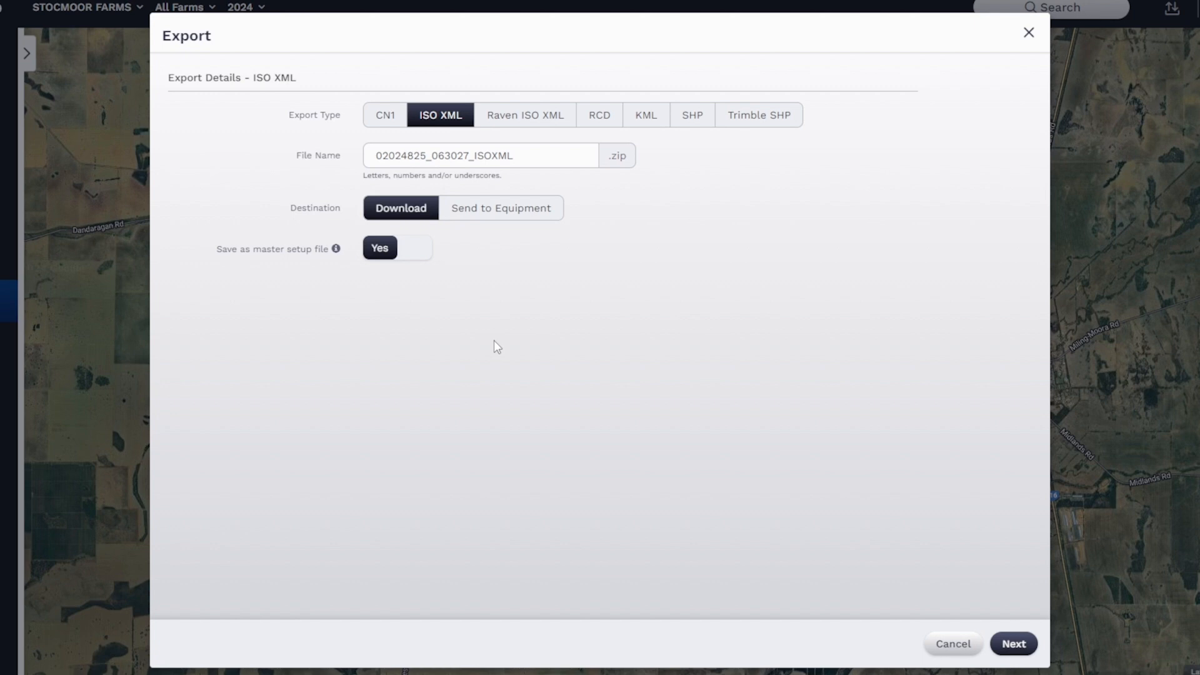
click(1015, 644)
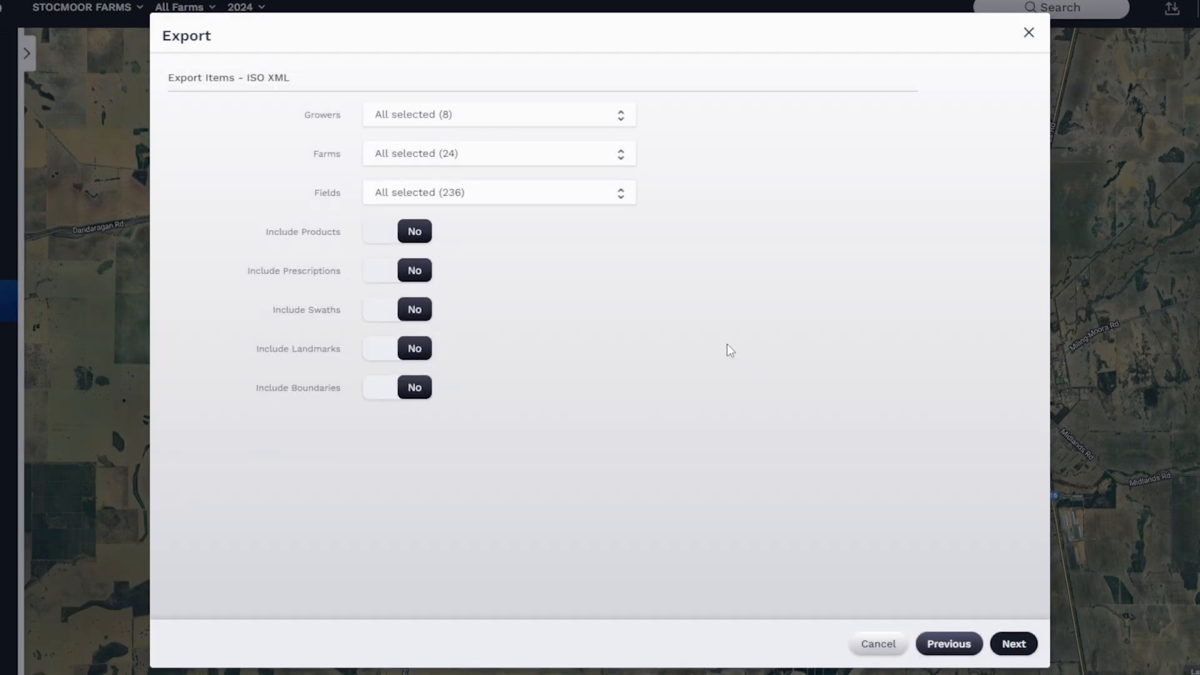
- Limit the export to the grower STOCMOOR FARMS and check its farm and field selections, keeping all of them included
click(398, 115)
click(448, 182)
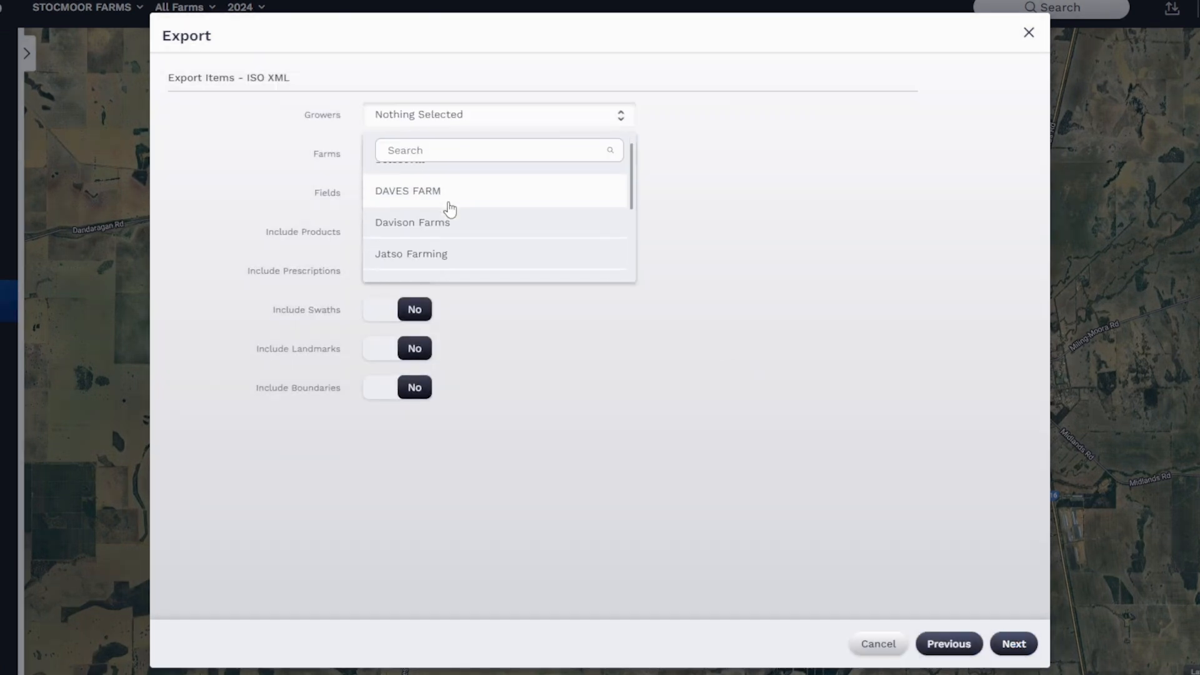
scroll(450, 209, down, 5)
click(471, 272)
click(506, 369)
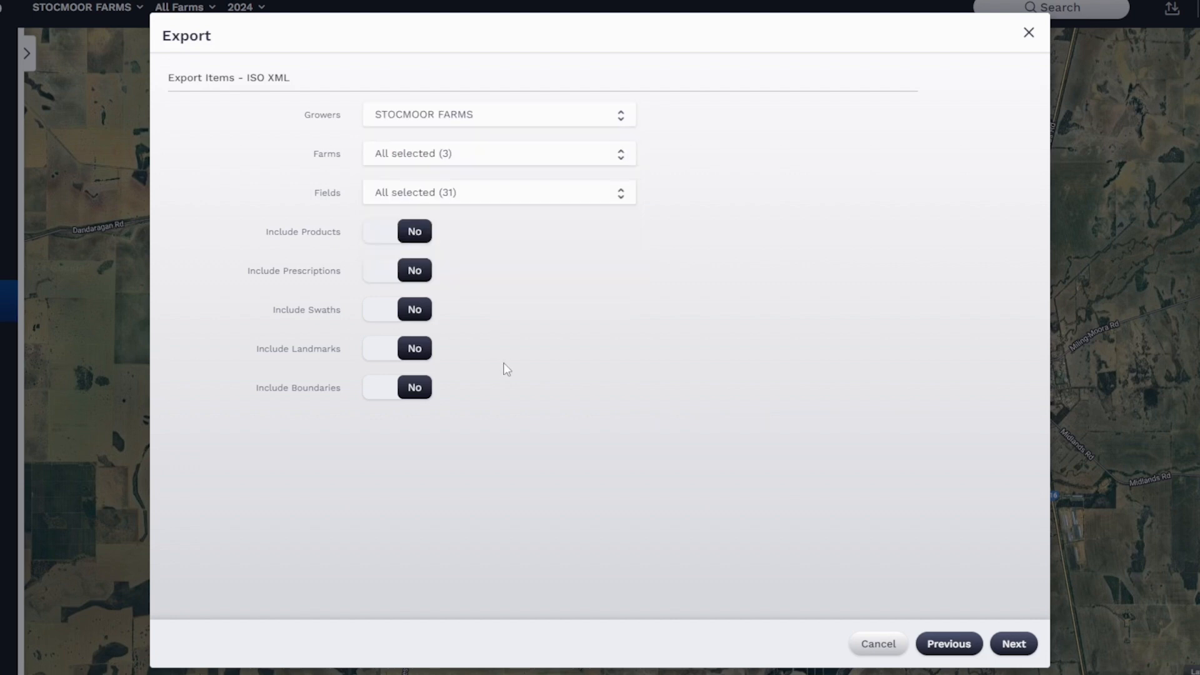
click(478, 164)
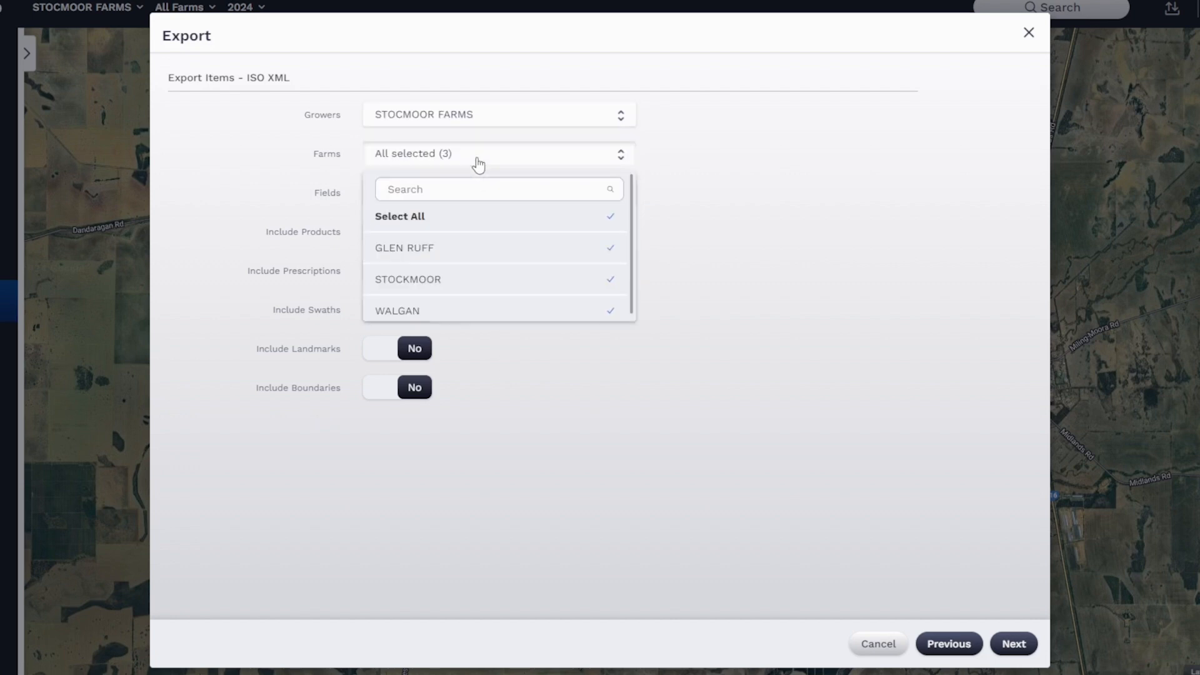
click(478, 164)
click(481, 198)
click(481, 199)
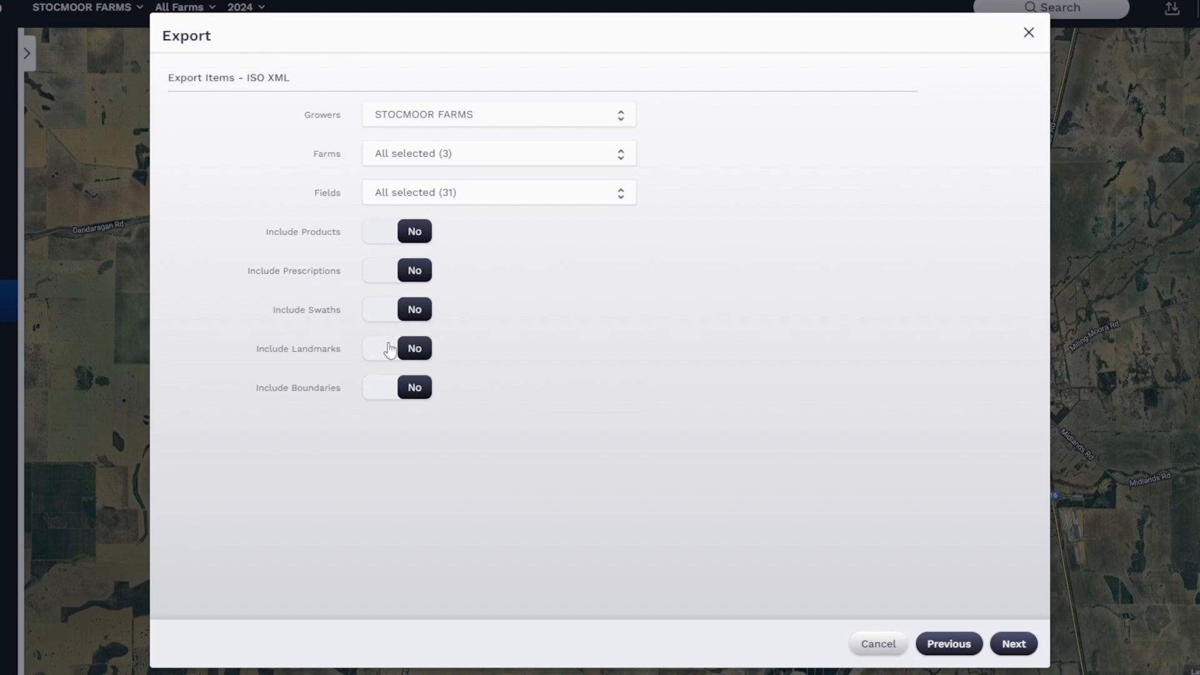
- Include swaths in the export and restrict the swath types to Curve and Straight
click(393, 316)
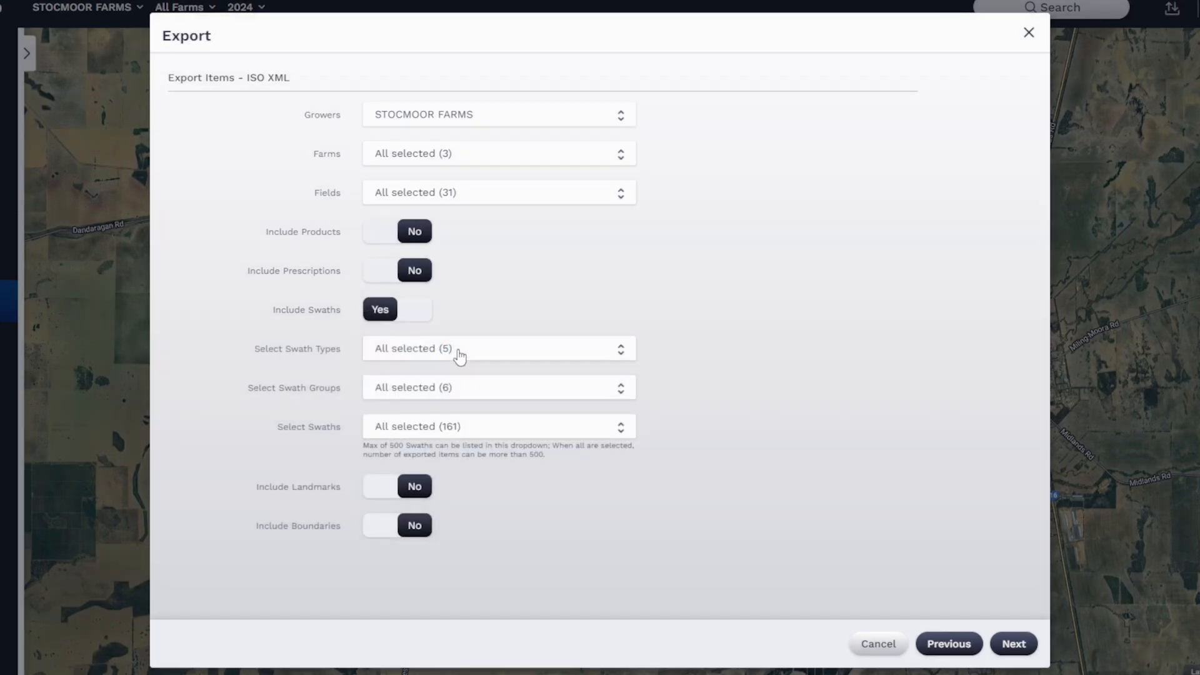
click(460, 356)
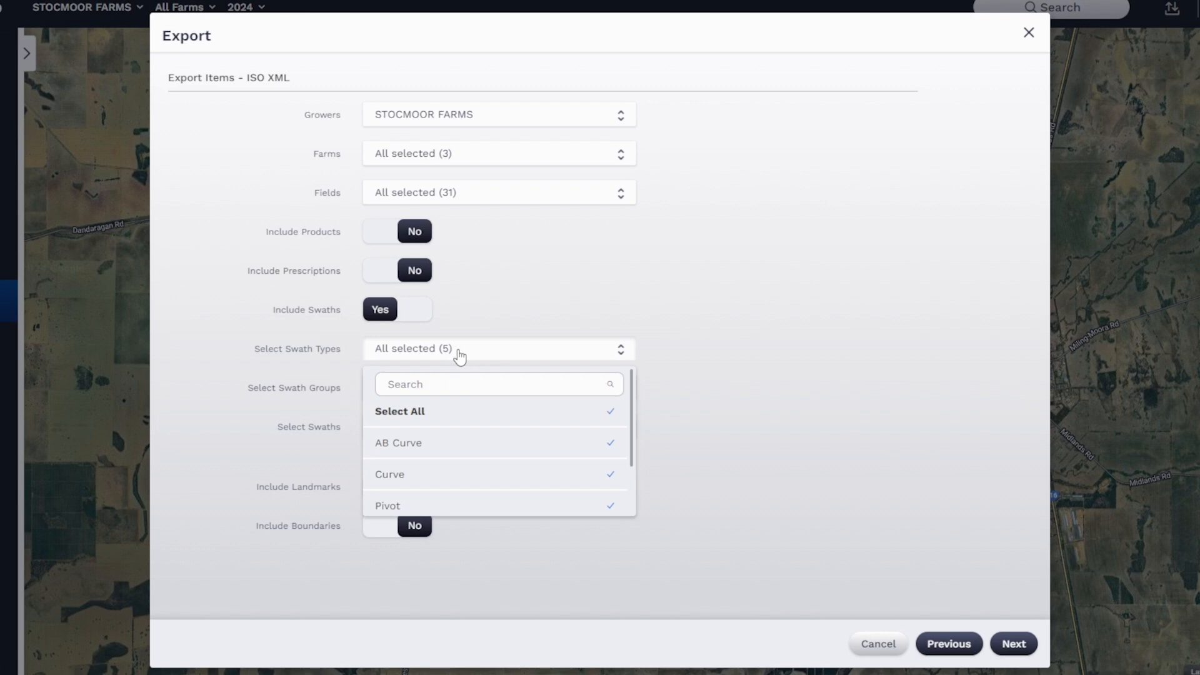
scroll(483, 415, down, 1)
scroll(483, 416, up, 1)
click(484, 416)
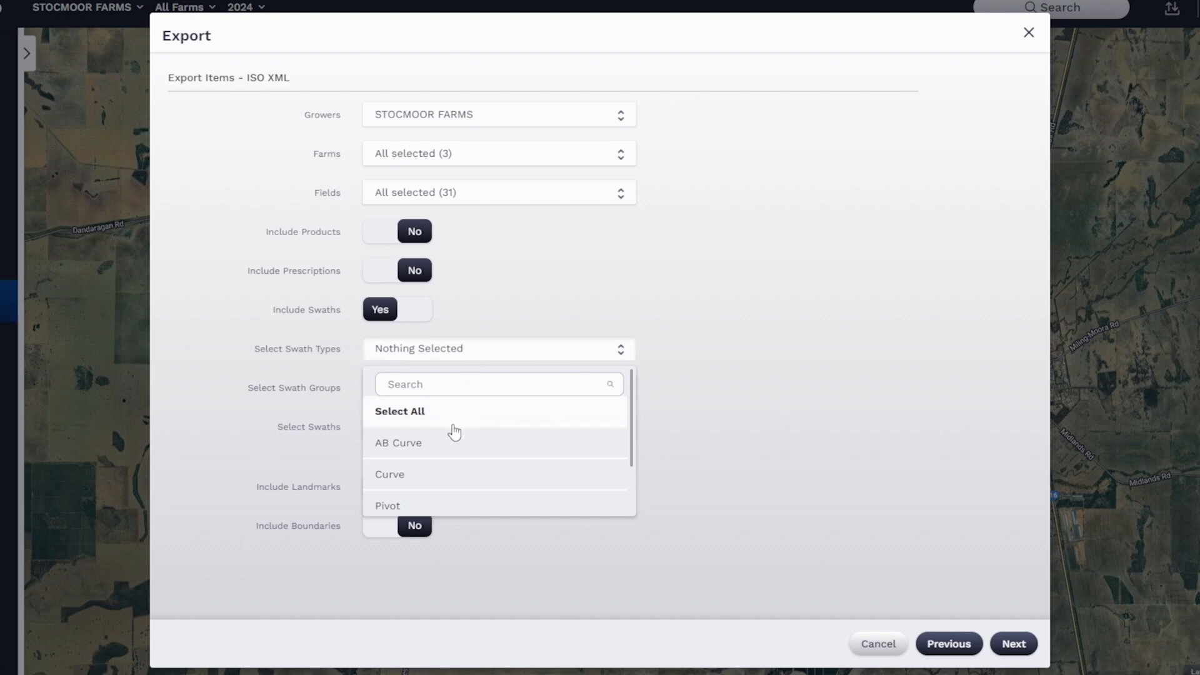
scroll(455, 430, down, 1)
click(459, 511)
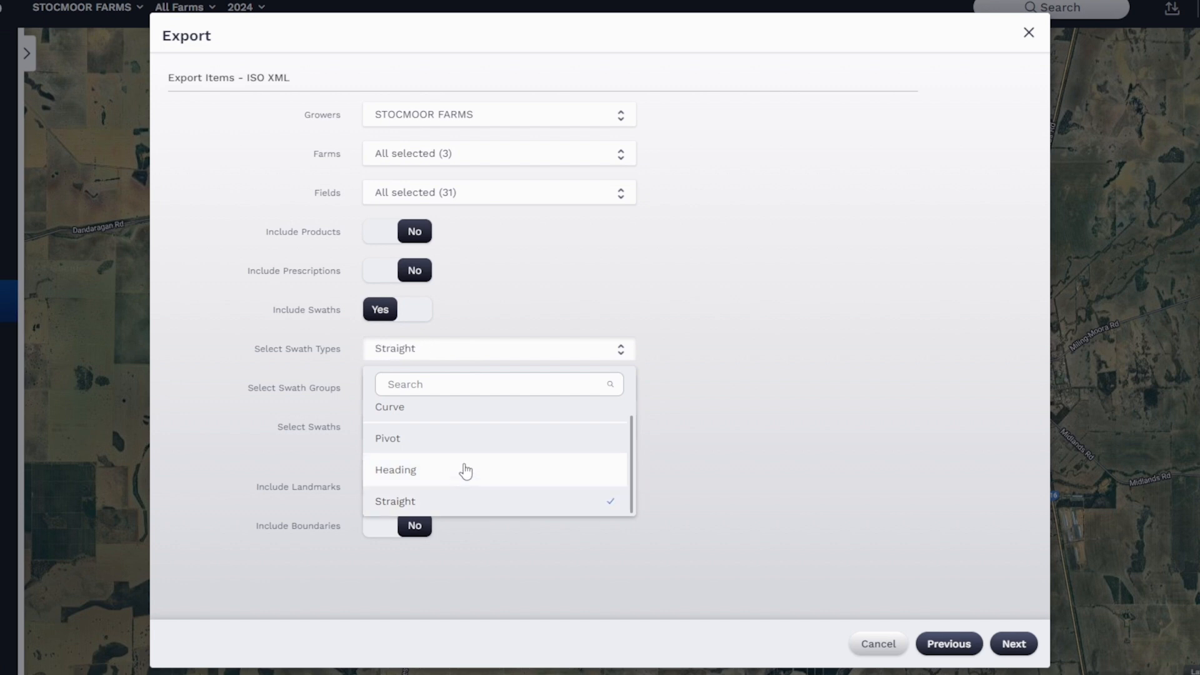
click(459, 419)
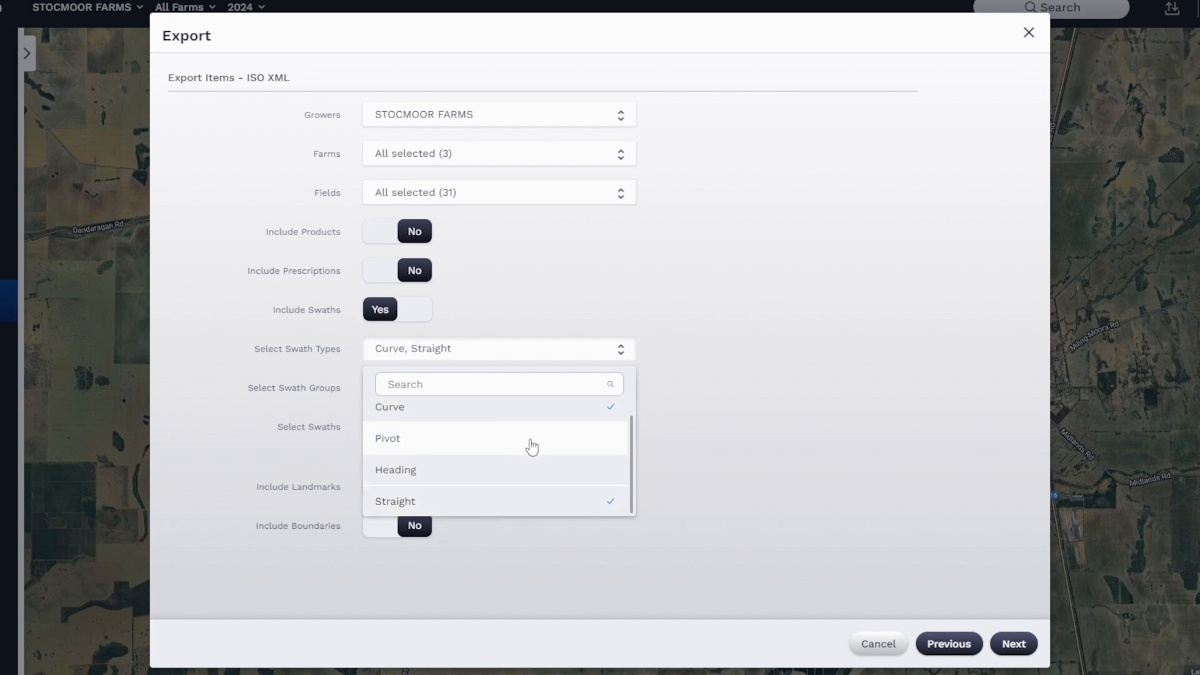
click(884, 475)
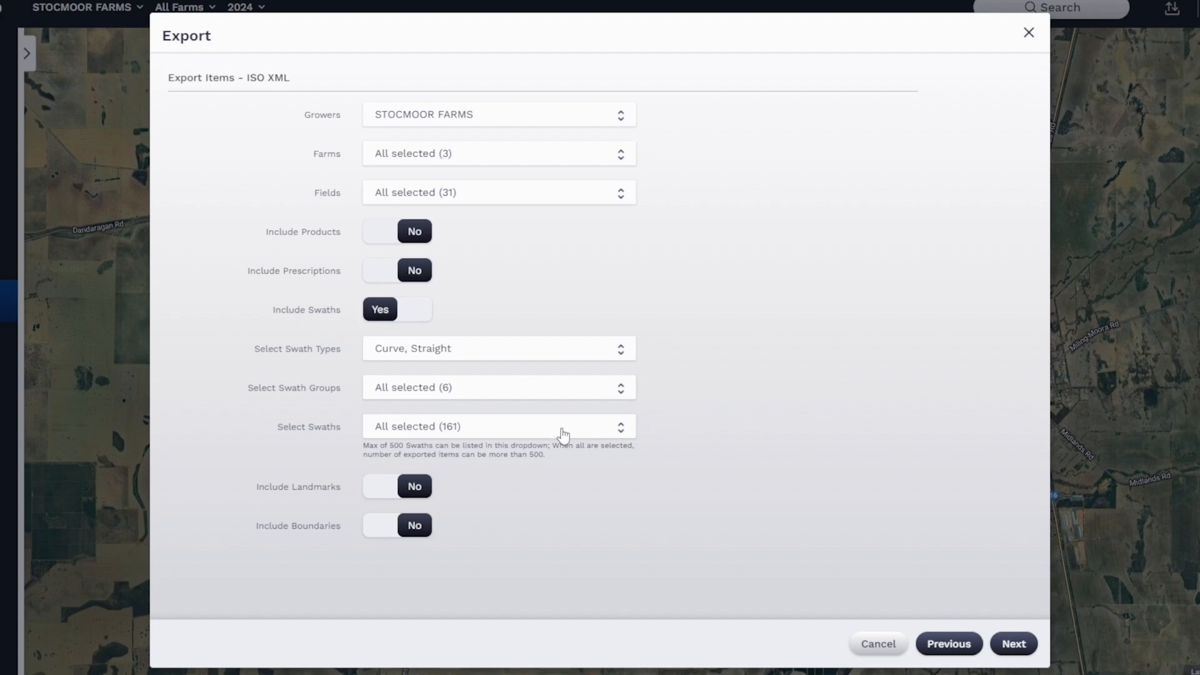
- Look through the list of swaths and restrict the swath groups to Spraying only
click(476, 425)
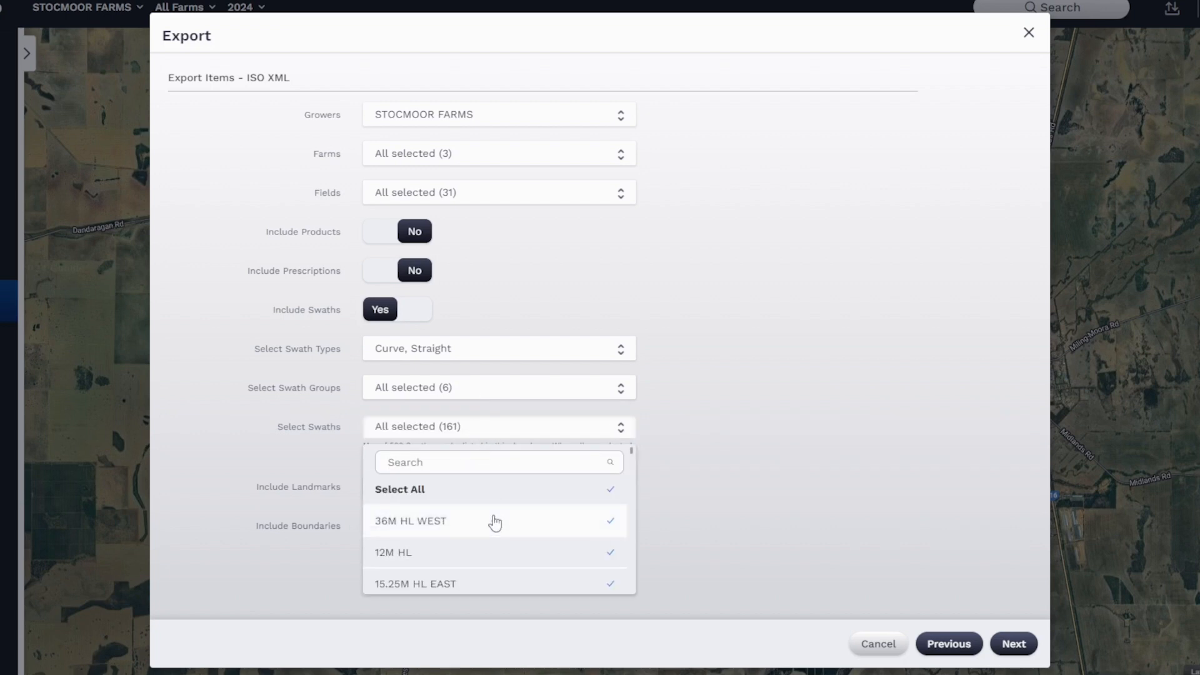
scroll(493, 519, down, 2)
scroll(493, 520, up, 3)
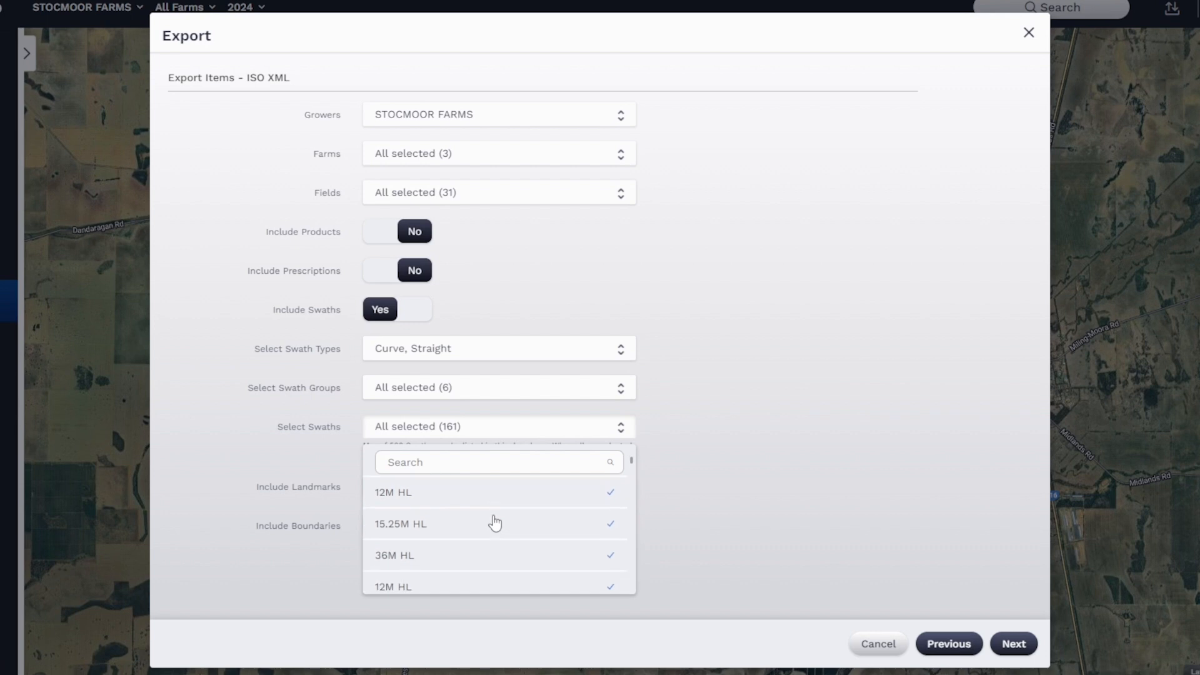
click(453, 438)
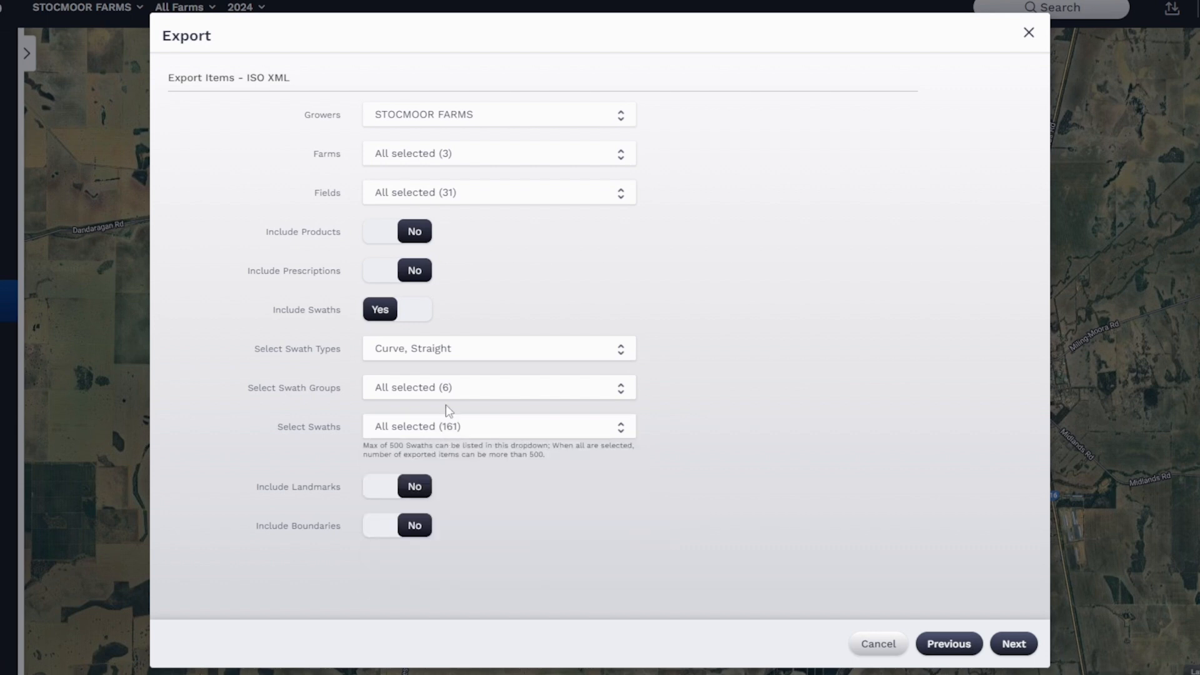
click(453, 390)
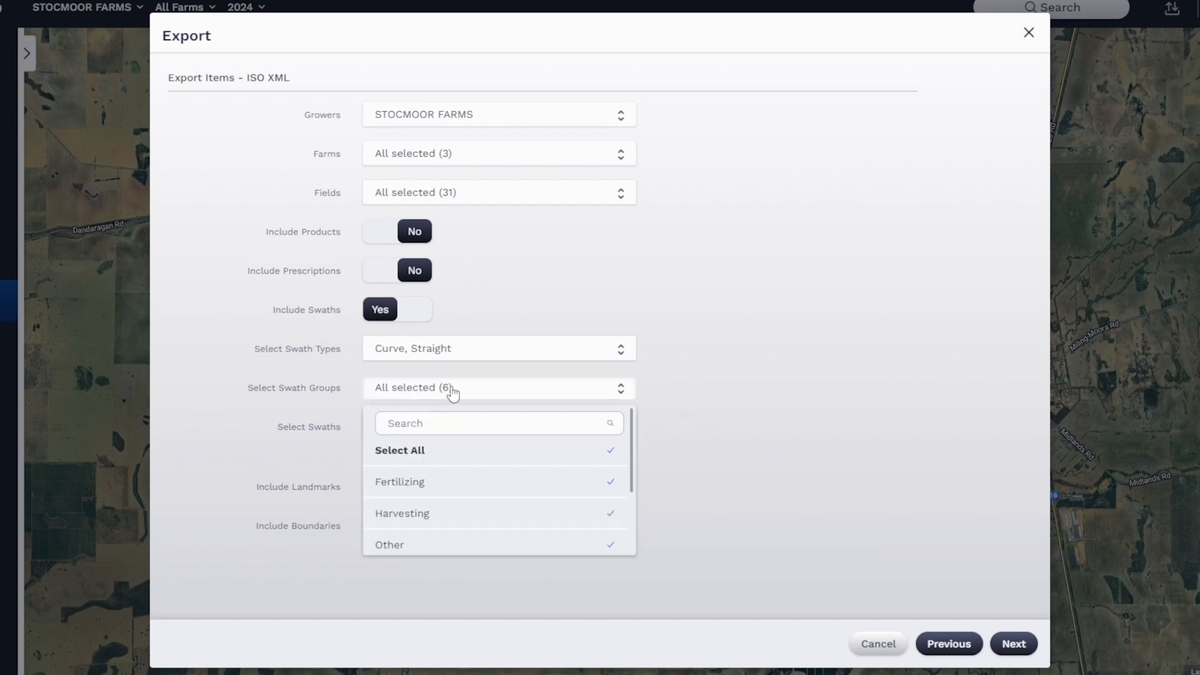
click(471, 460)
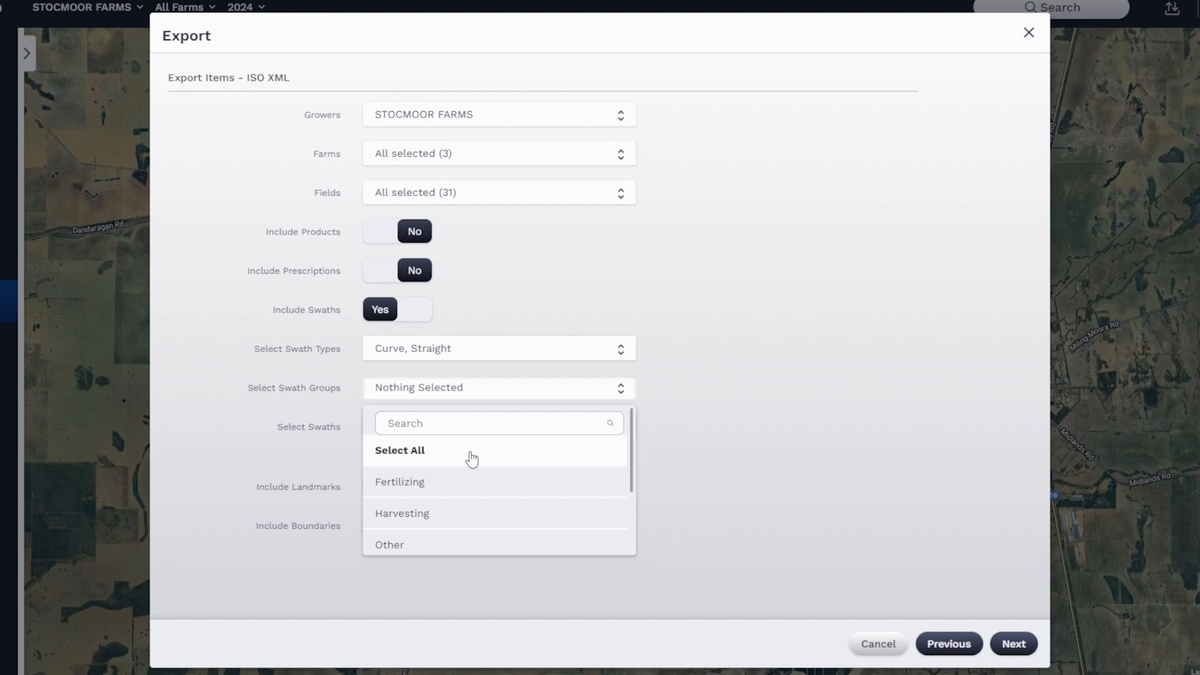
scroll(514, 510, down, 2)
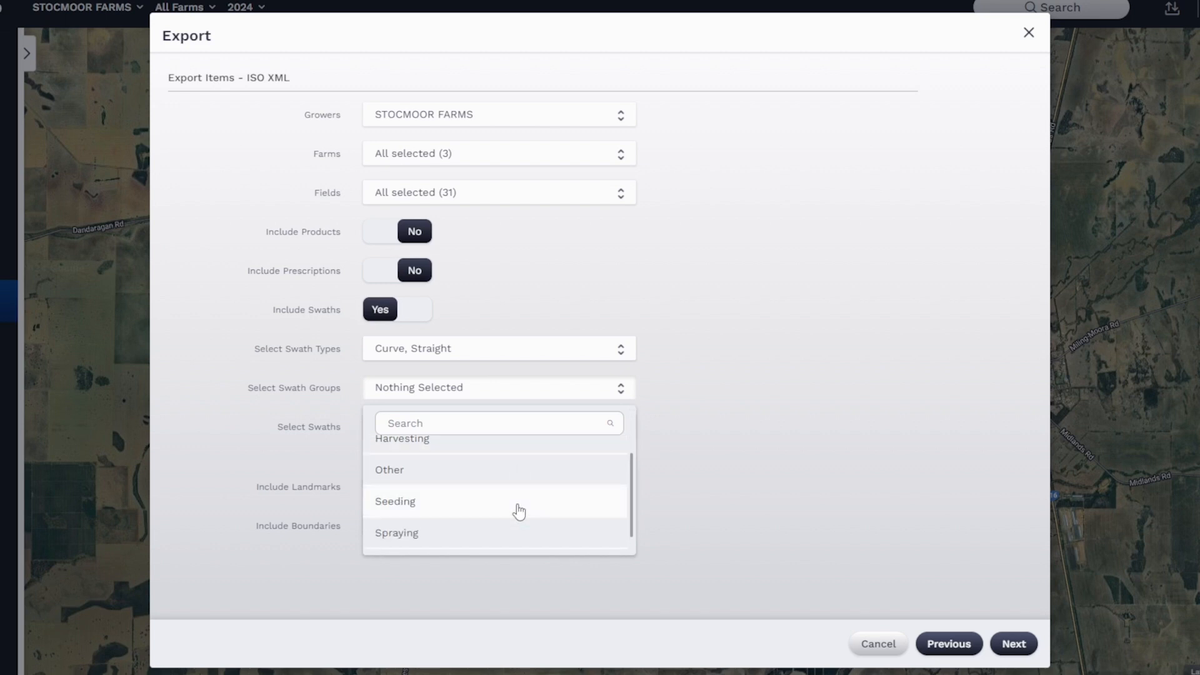
click(519, 533)
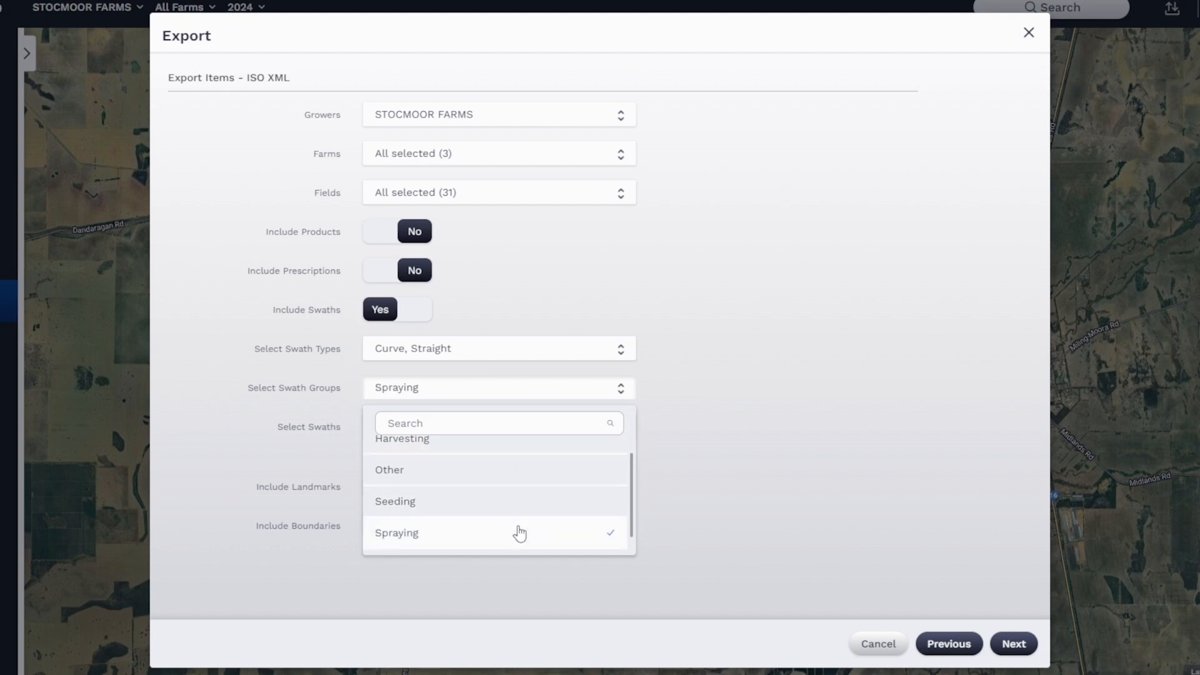
scroll(488, 509, up, 2)
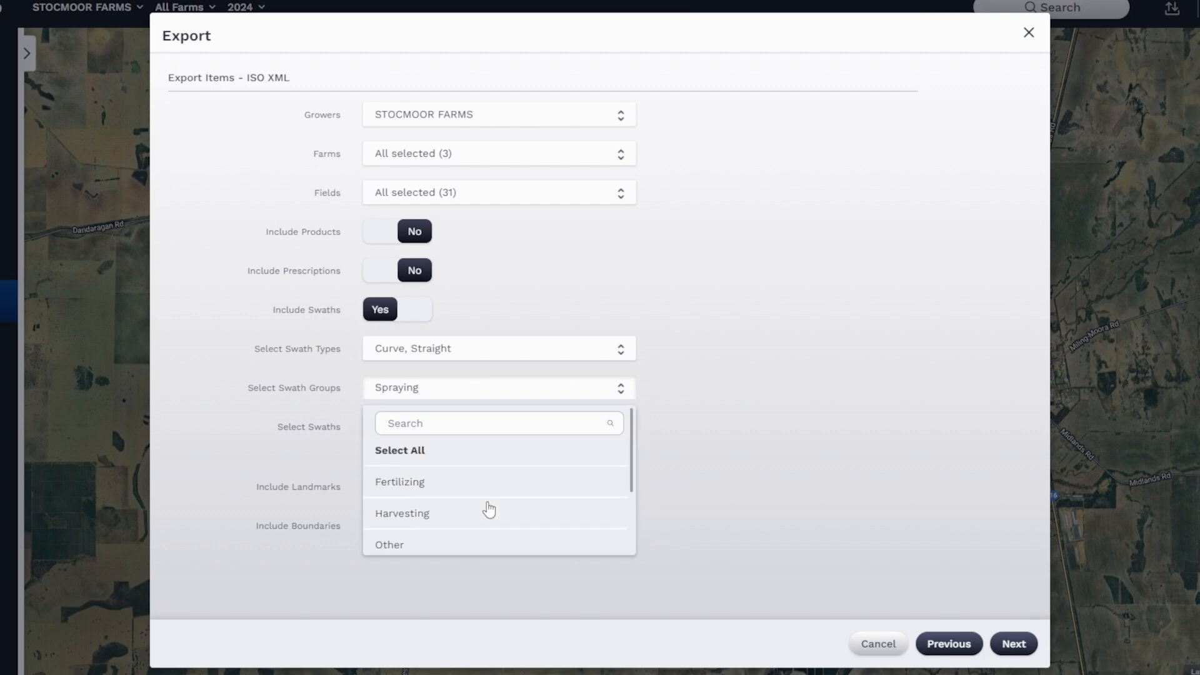
click(484, 511)
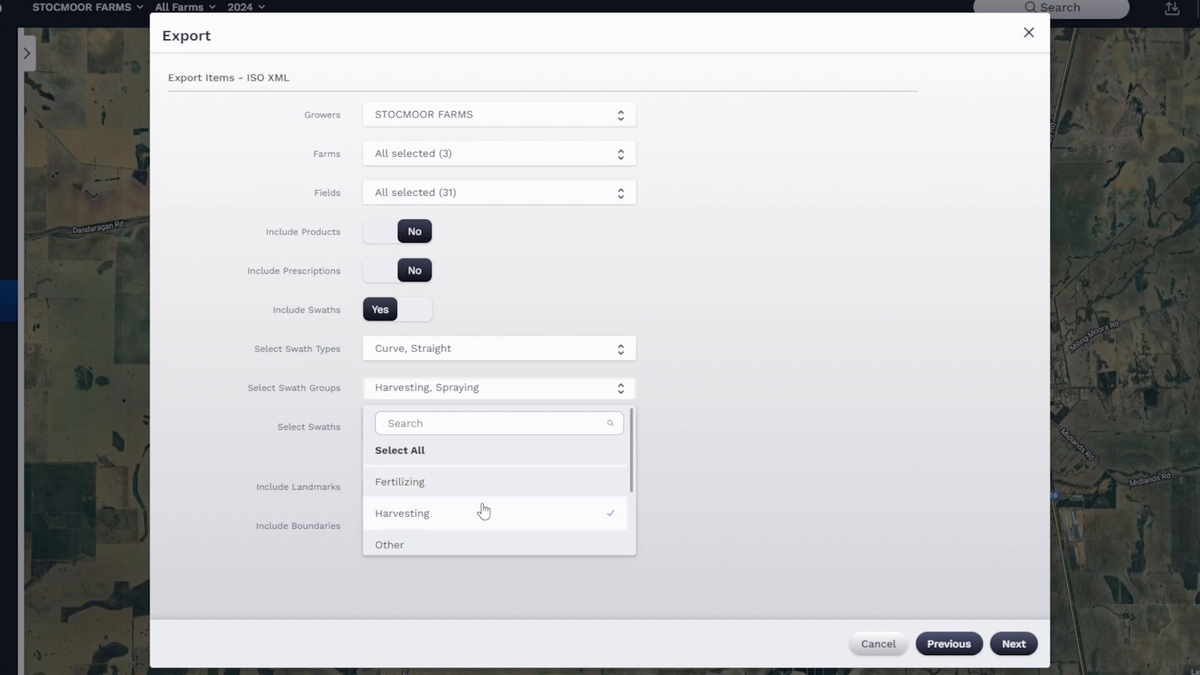
click(484, 511)
click(749, 453)
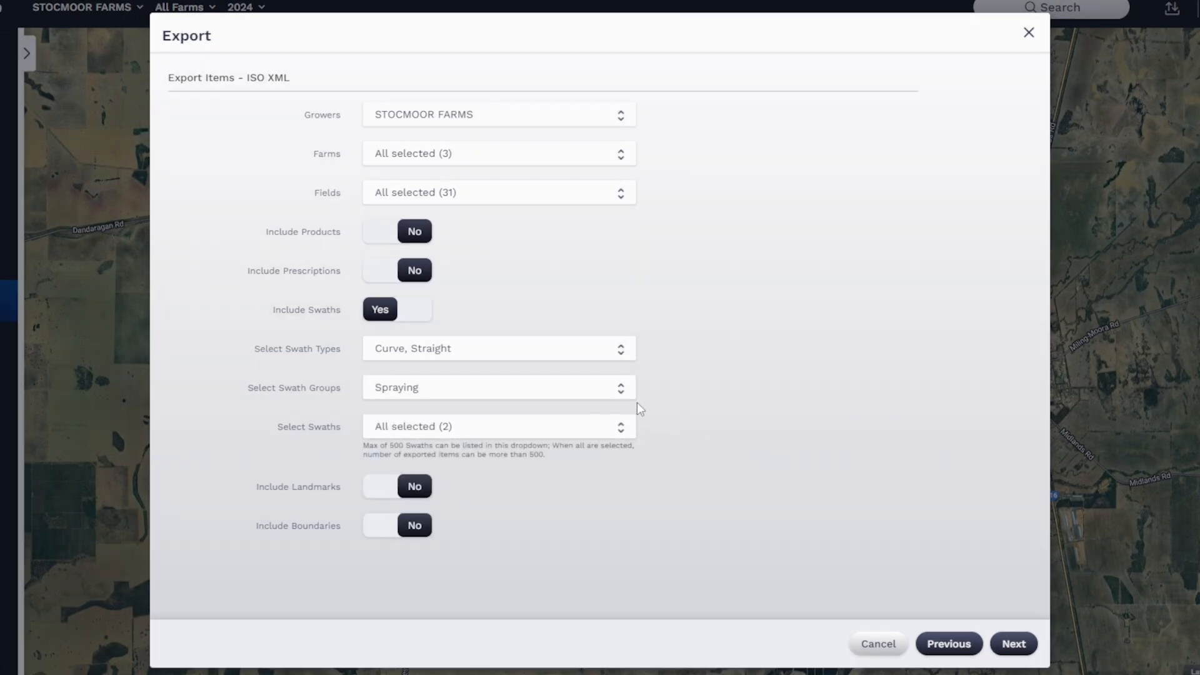
- Check the Spraying swaths, and try restricting the swath groups to Harvesting only and viewing the matching swaths
click(505, 430)
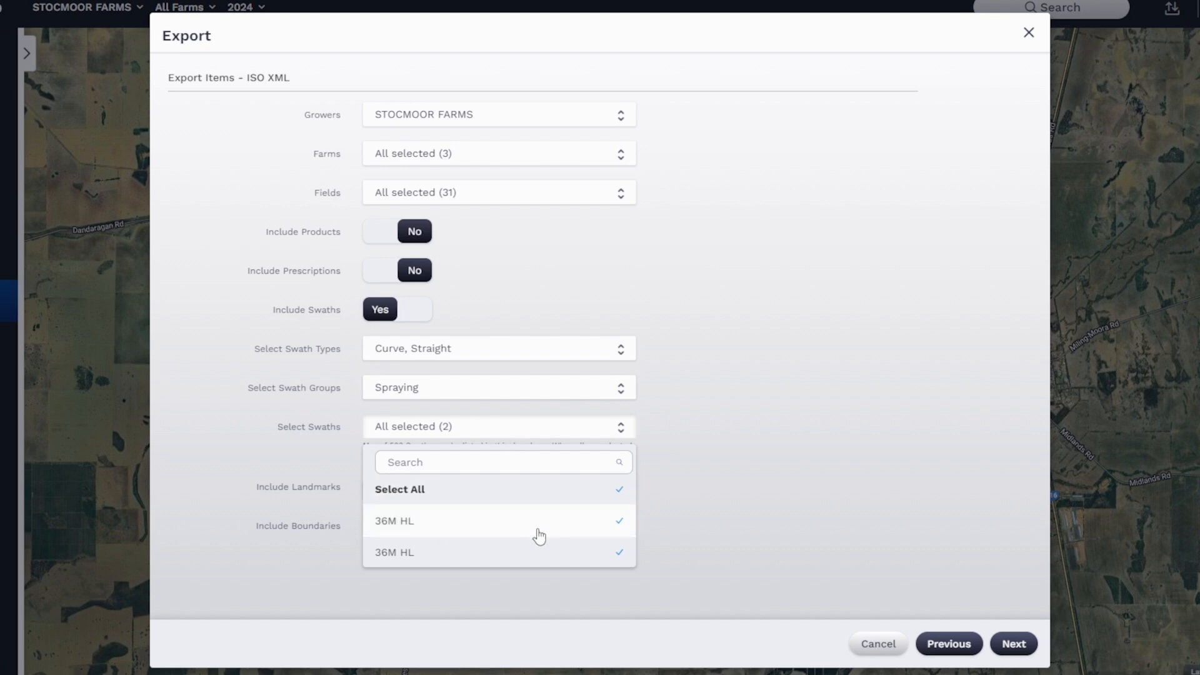
click(509, 388)
scroll(536, 500, down, 3)
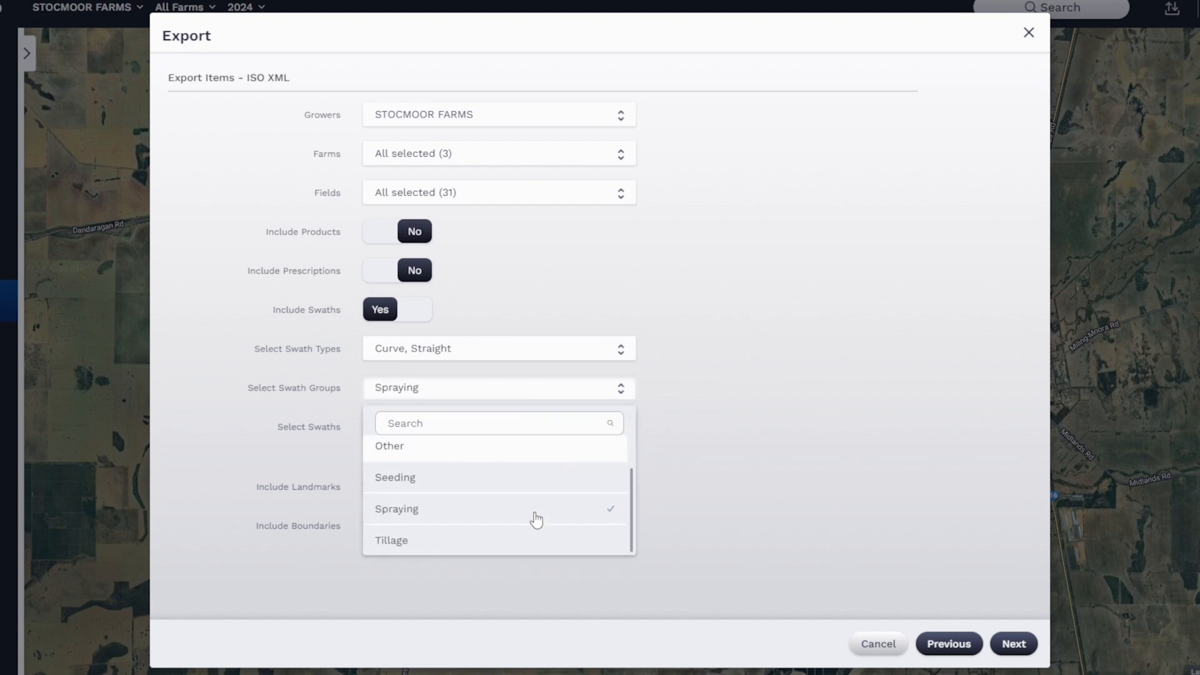
click(501, 521)
scroll(501, 518, up, 3)
click(616, 503)
click(758, 460)
click(533, 436)
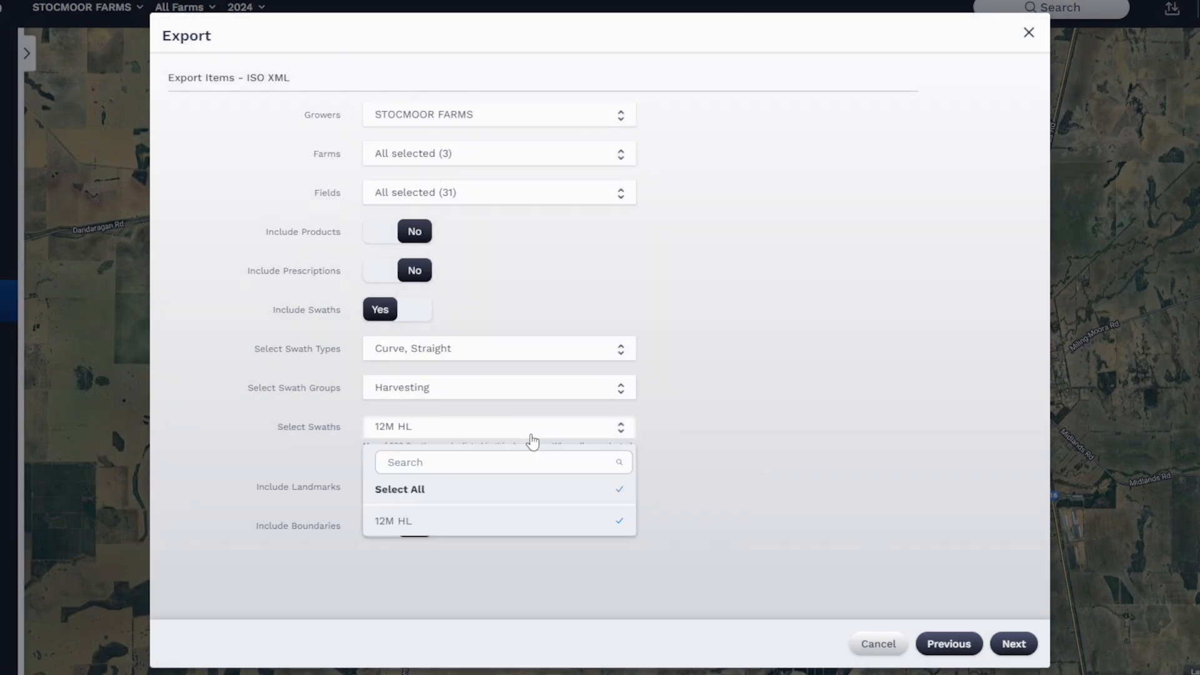
- Include all swath types and all swath groups, and look through the list of swaths, keeping all of them selected
click(448, 353)
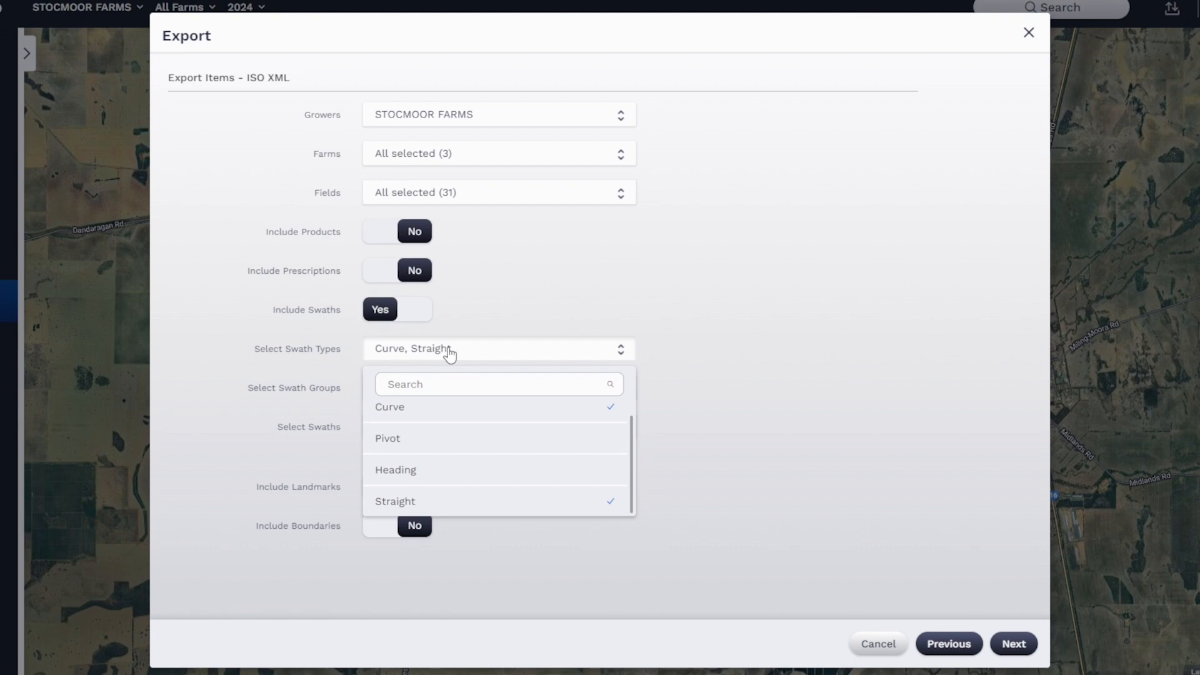
scroll(463, 437, up, 2)
click(467, 414)
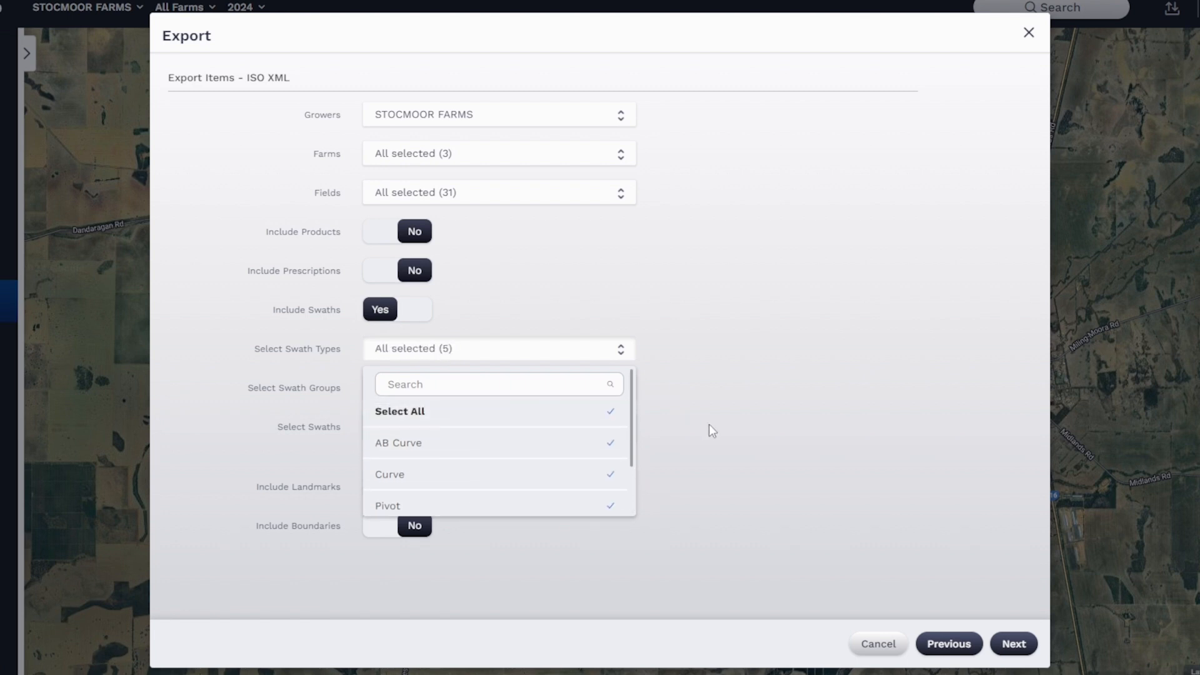
click(709, 425)
click(544, 392)
click(504, 461)
click(696, 426)
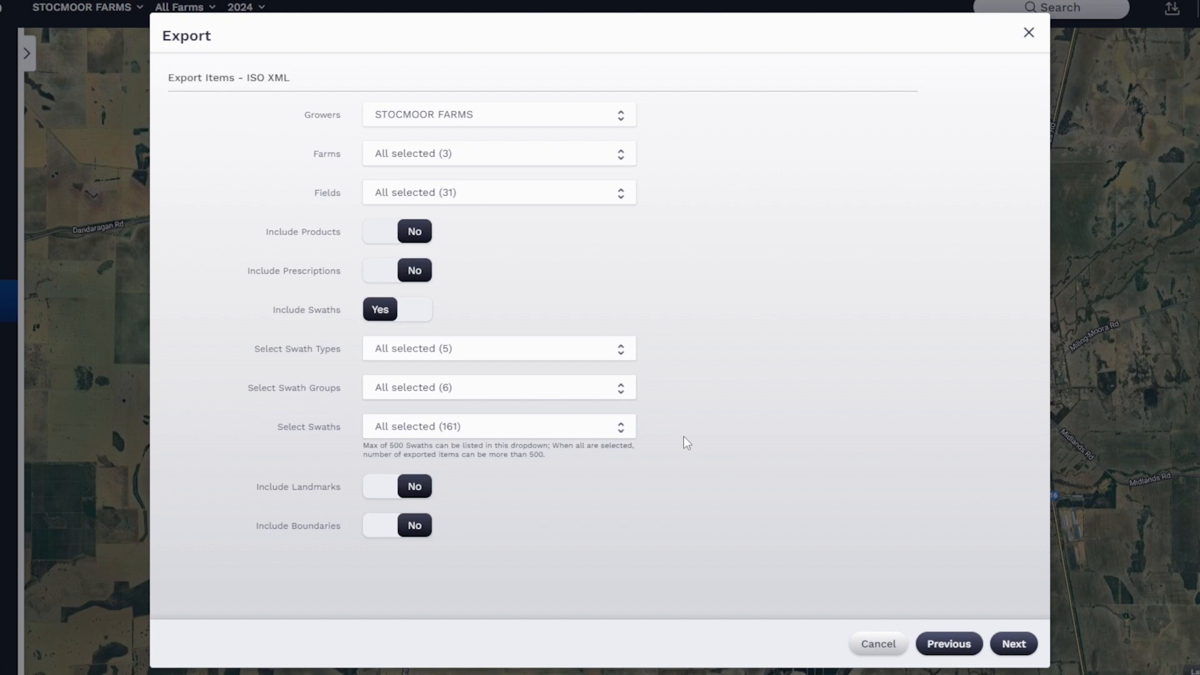
click(570, 432)
scroll(567, 521, down, 1)
scroll(562, 531, down, 4)
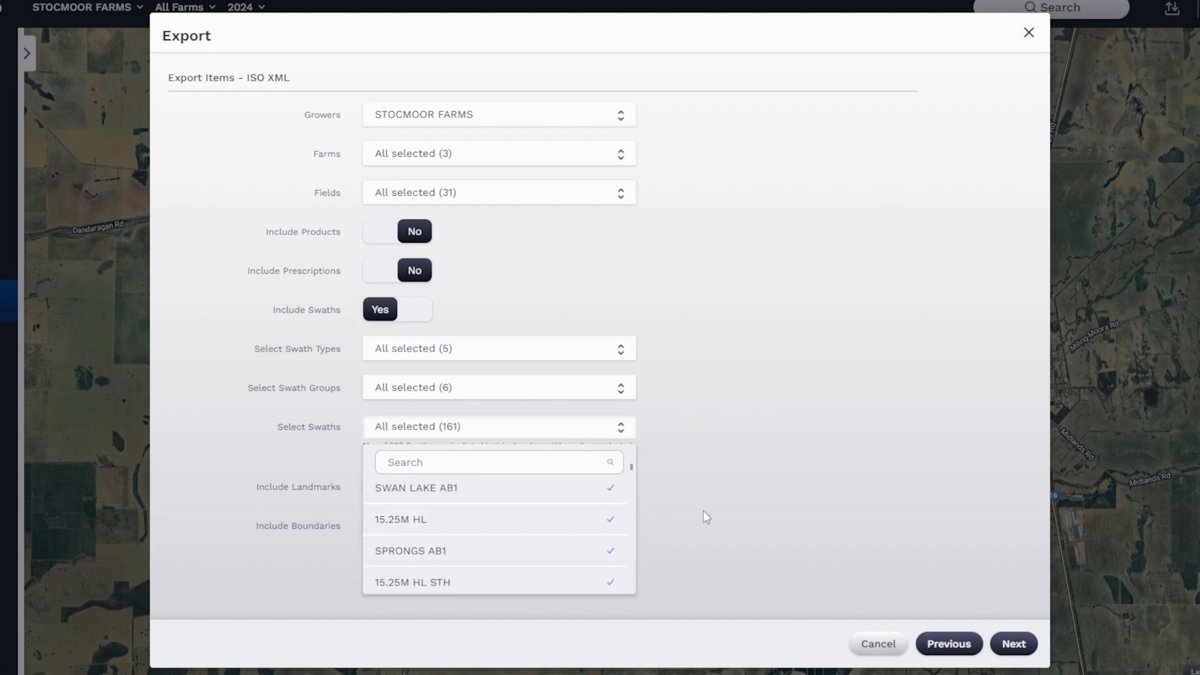
click(748, 508)
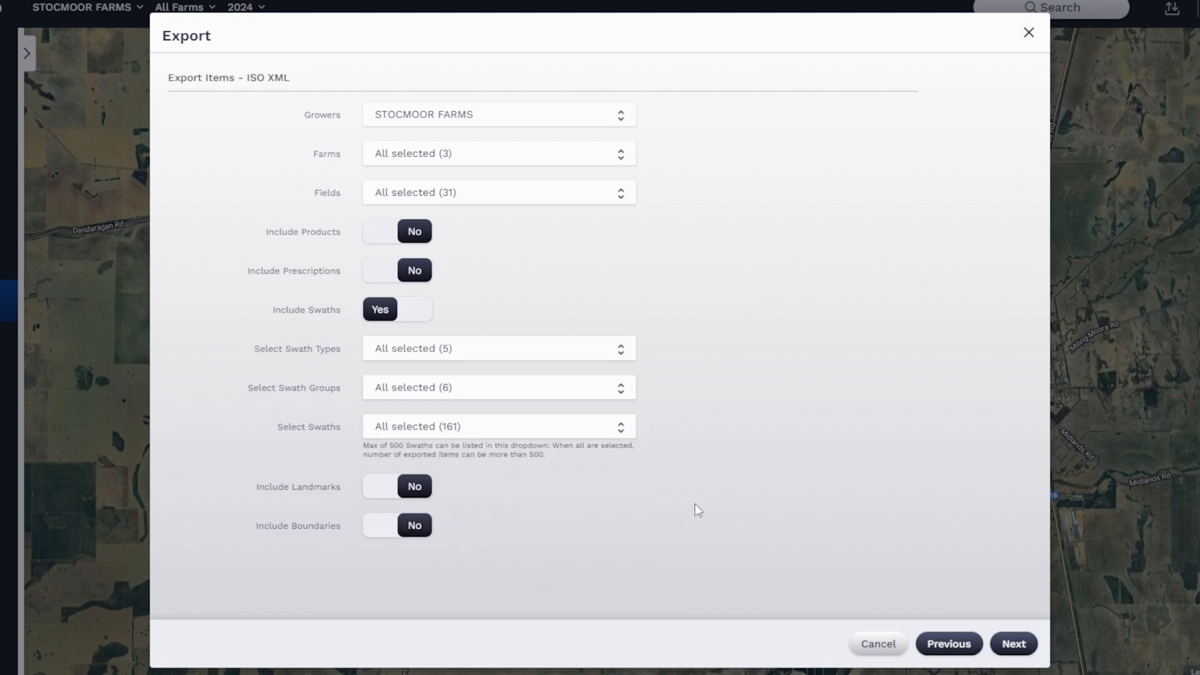
- Include landmarks and boundaries with both Inner Passable and Inner Impassable boundaries, and continue to the export preview
click(380, 491)
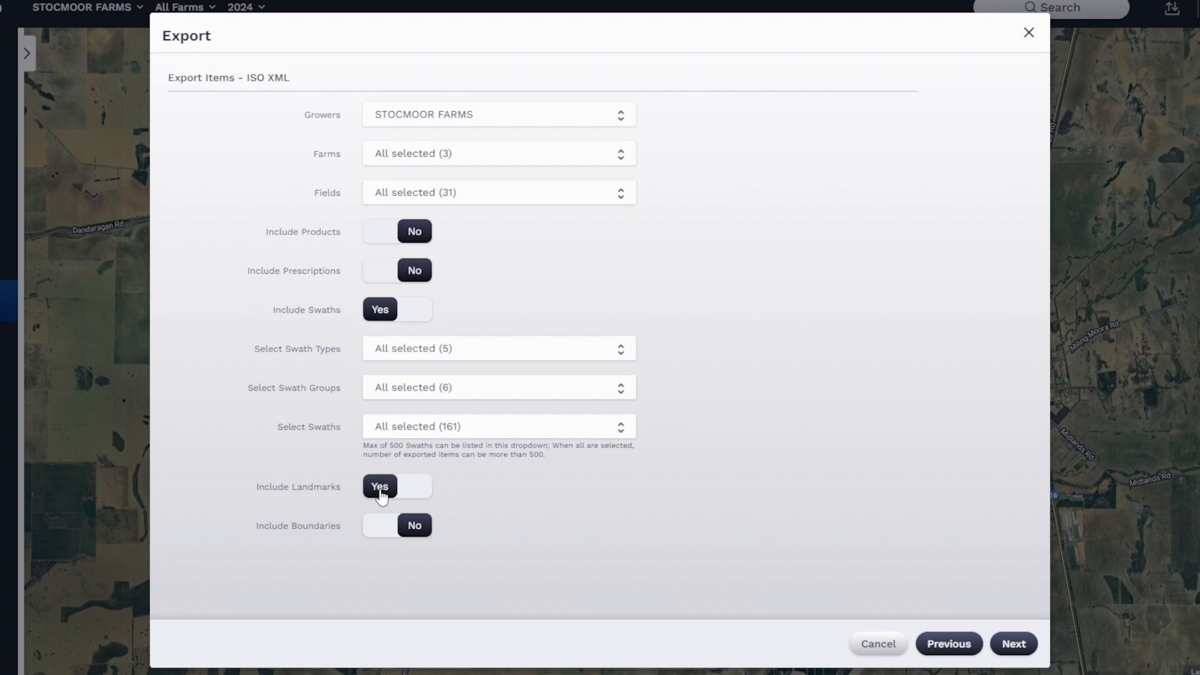
click(378, 528)
scroll(602, 492, down, 1)
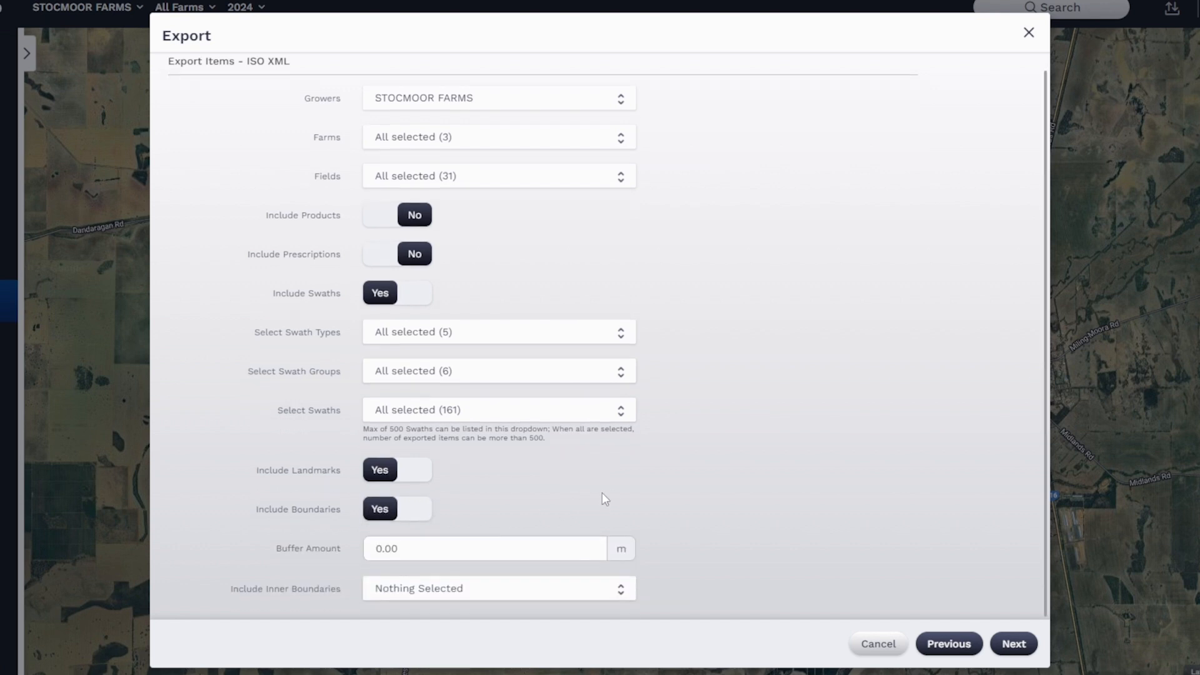
click(553, 598)
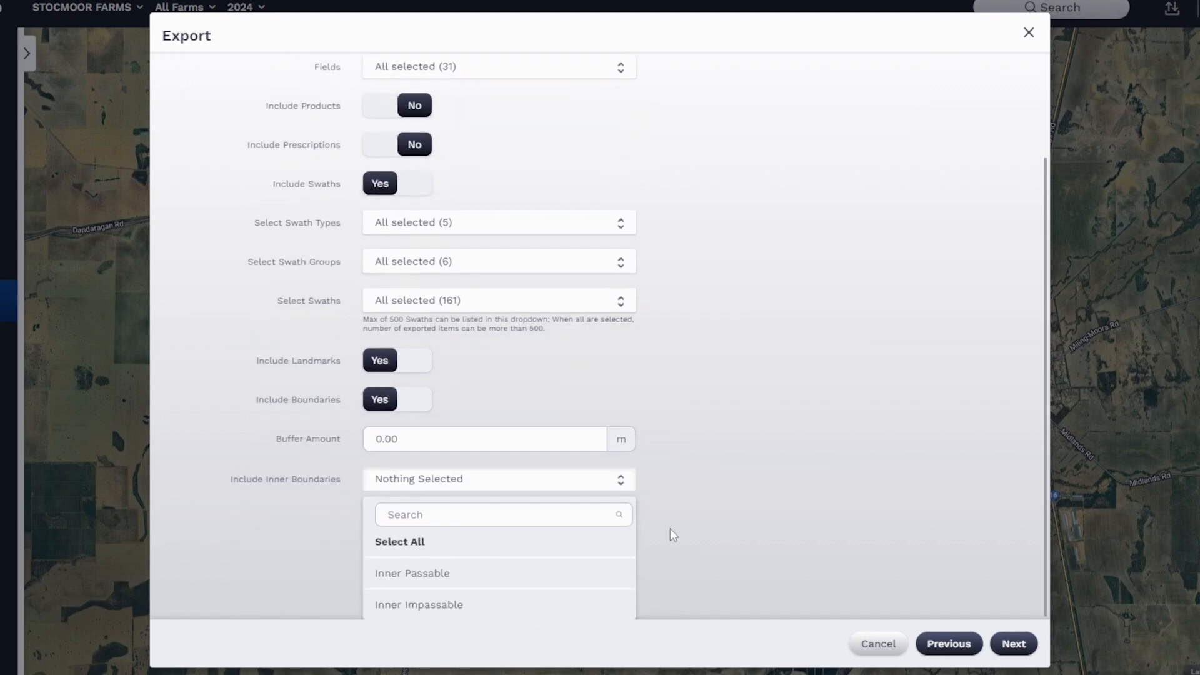
click(625, 548)
click(706, 545)
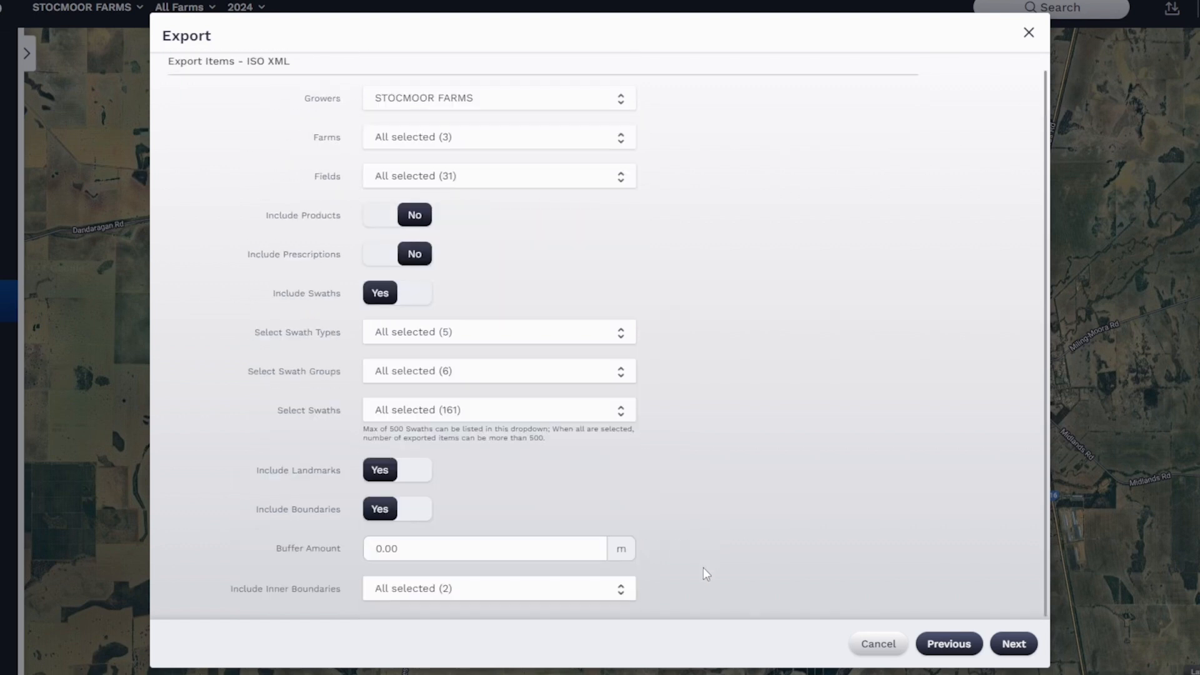
scroll(681, 541, down, 2)
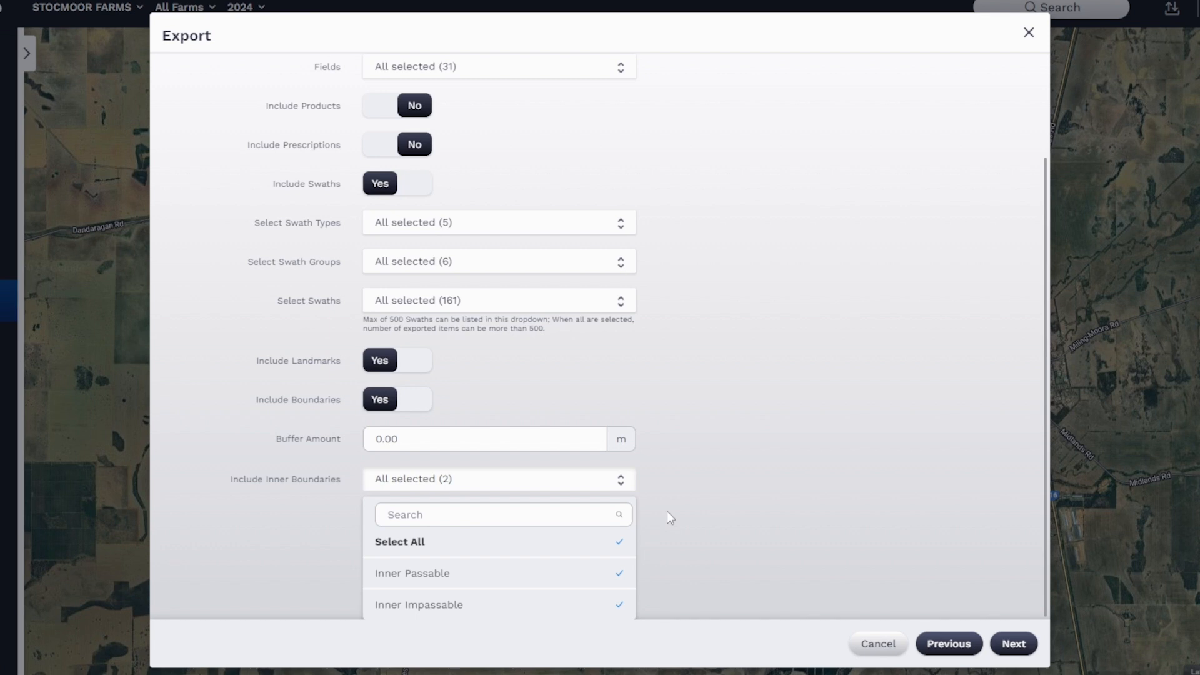
click(703, 513)
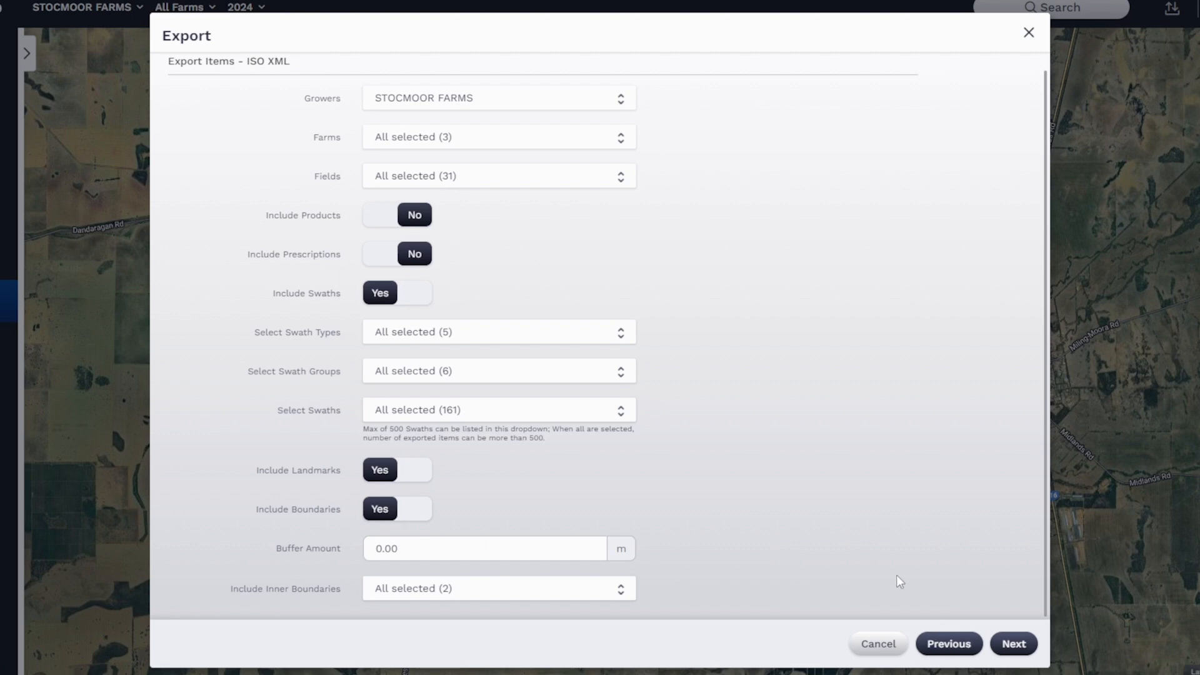
click(1015, 644)
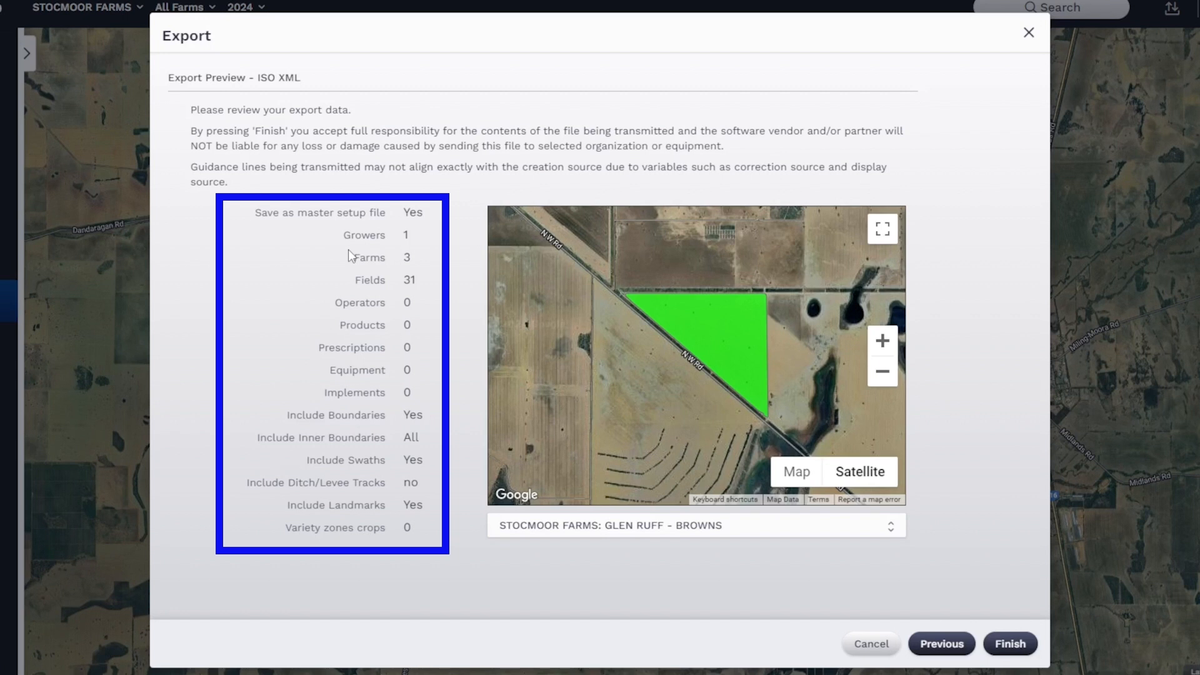
- Preview the fields GLEN RUFF - PRICES, STOCKMOOR - RED GROUND and STOCKMOOR - SOUTH on the map, and finish the export
click(565, 528)
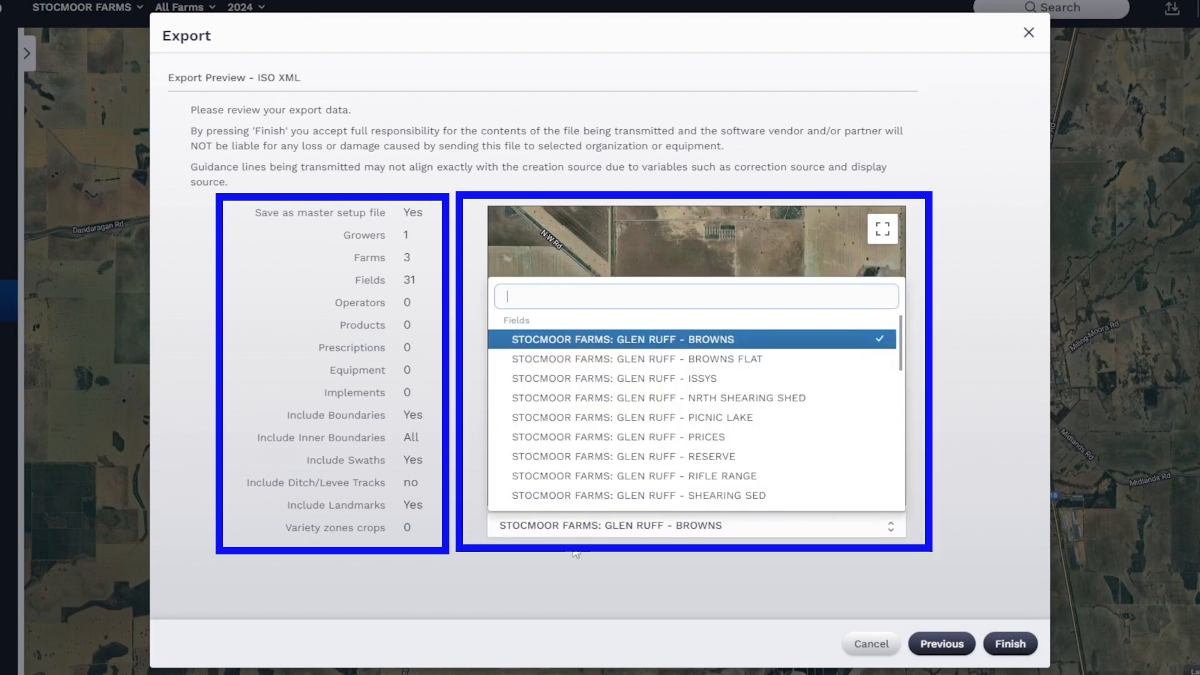
click(622, 437)
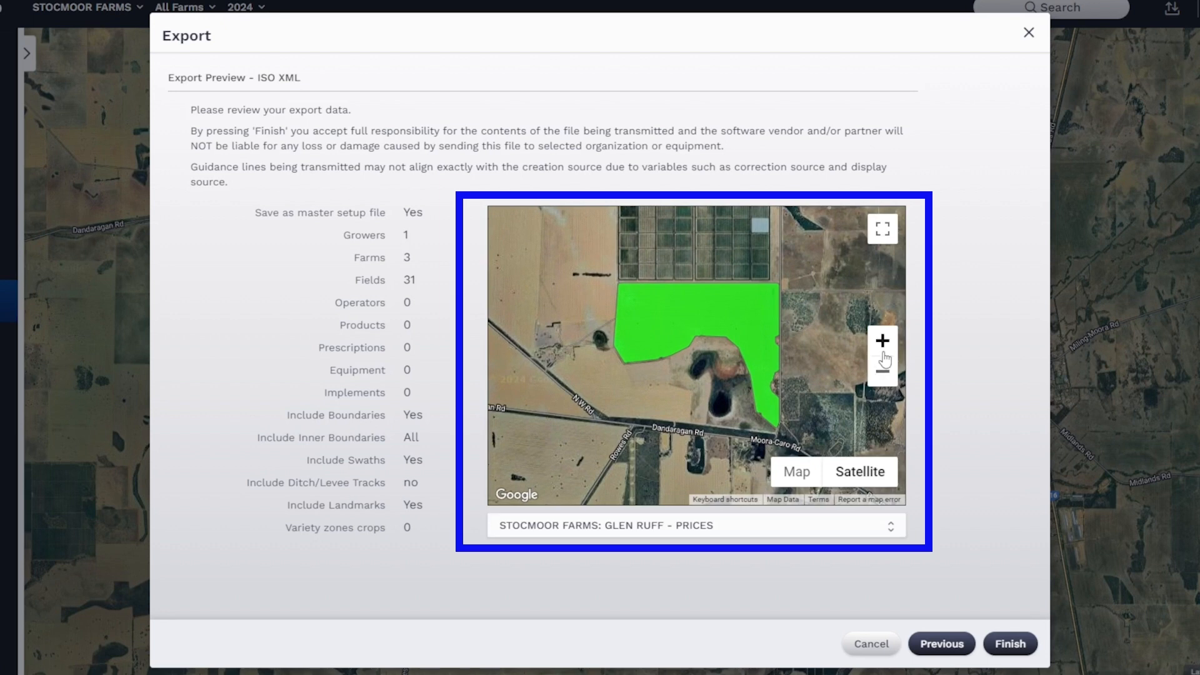
click(882, 341)
drag(781, 407, 755, 439)
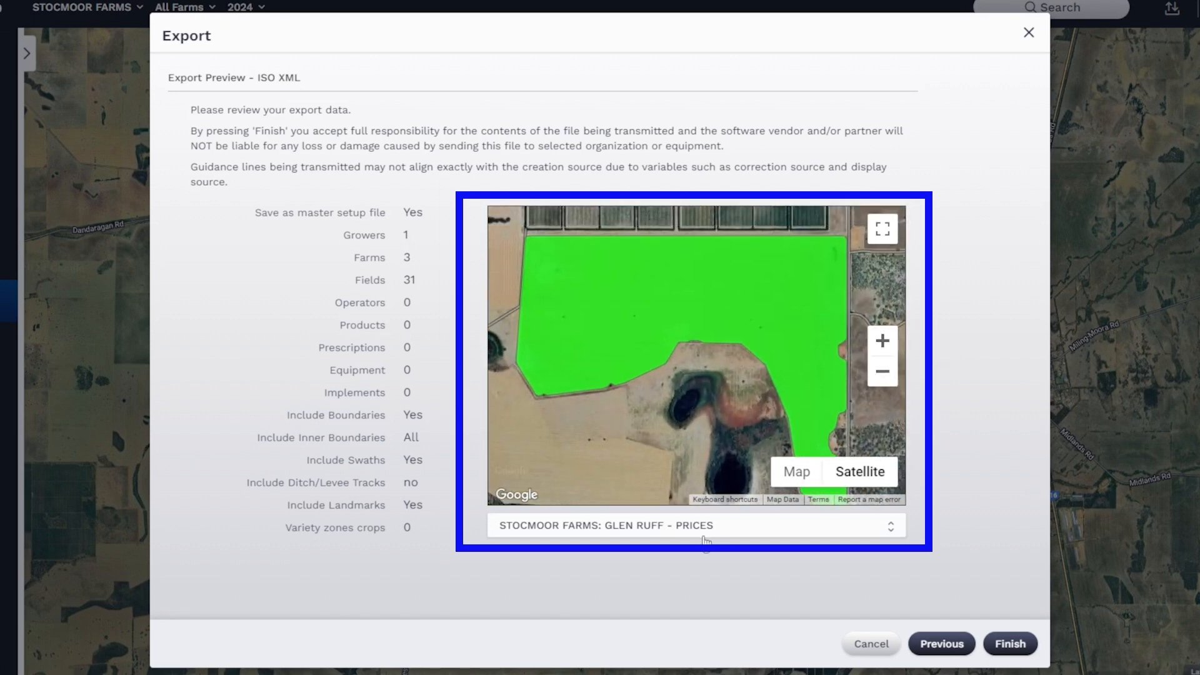
click(705, 528)
scroll(685, 448, down, 5)
click(685, 443)
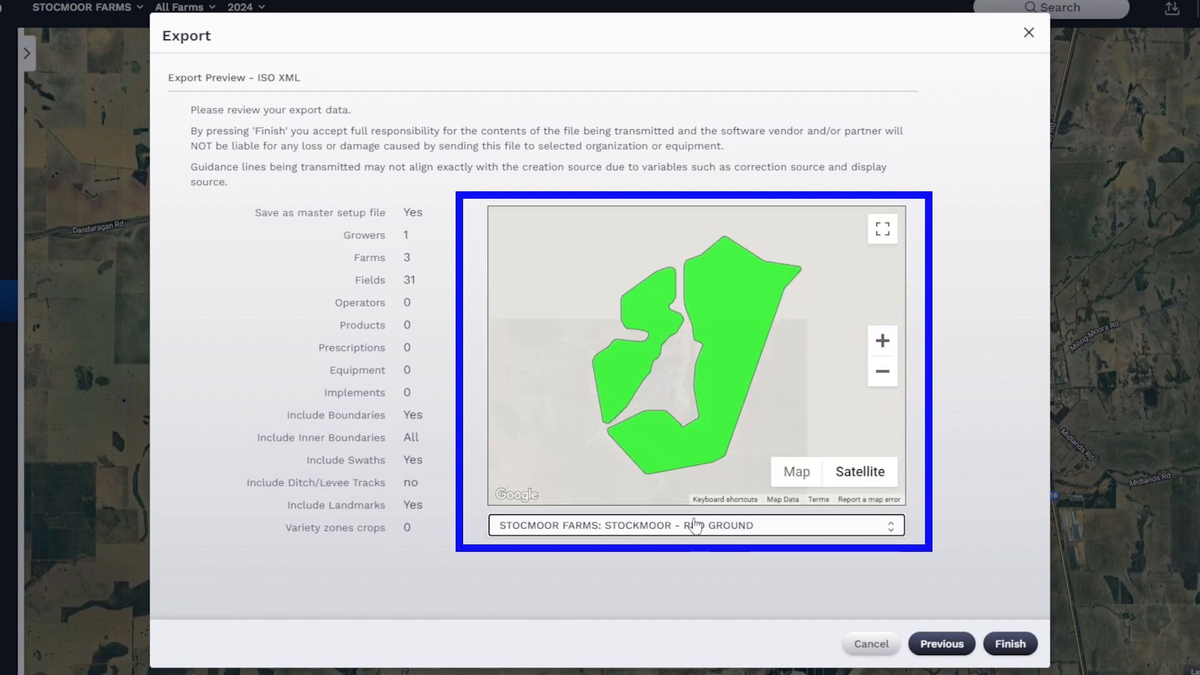
click(683, 532)
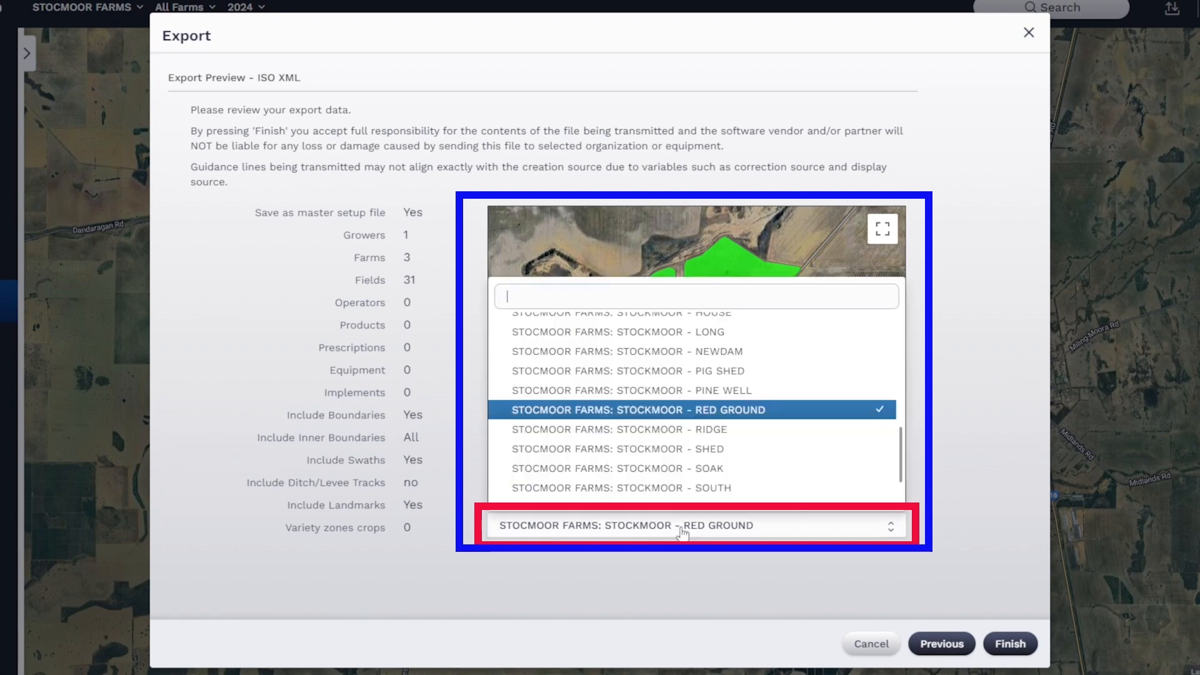
click(680, 490)
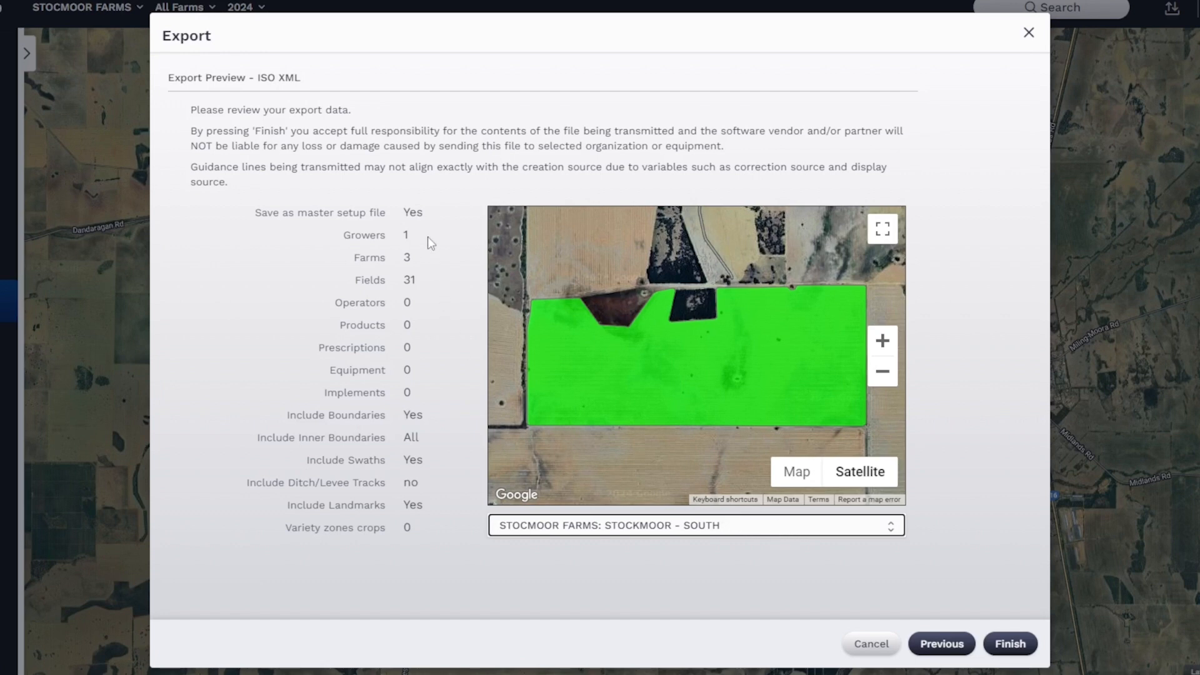
click(1011, 648)
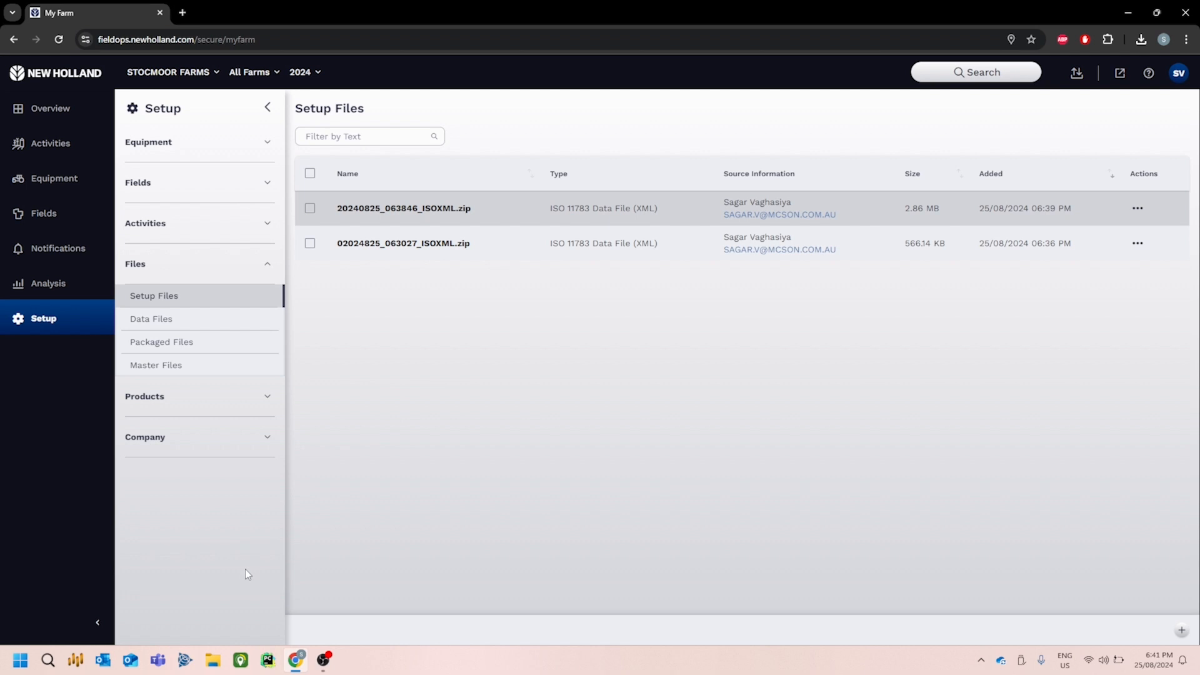
- Switch to File Explorer, extract 02024825_063027_ISOXML.zip from Downloads to USB Drive (D:), and open the drive to check it
click(213, 661)
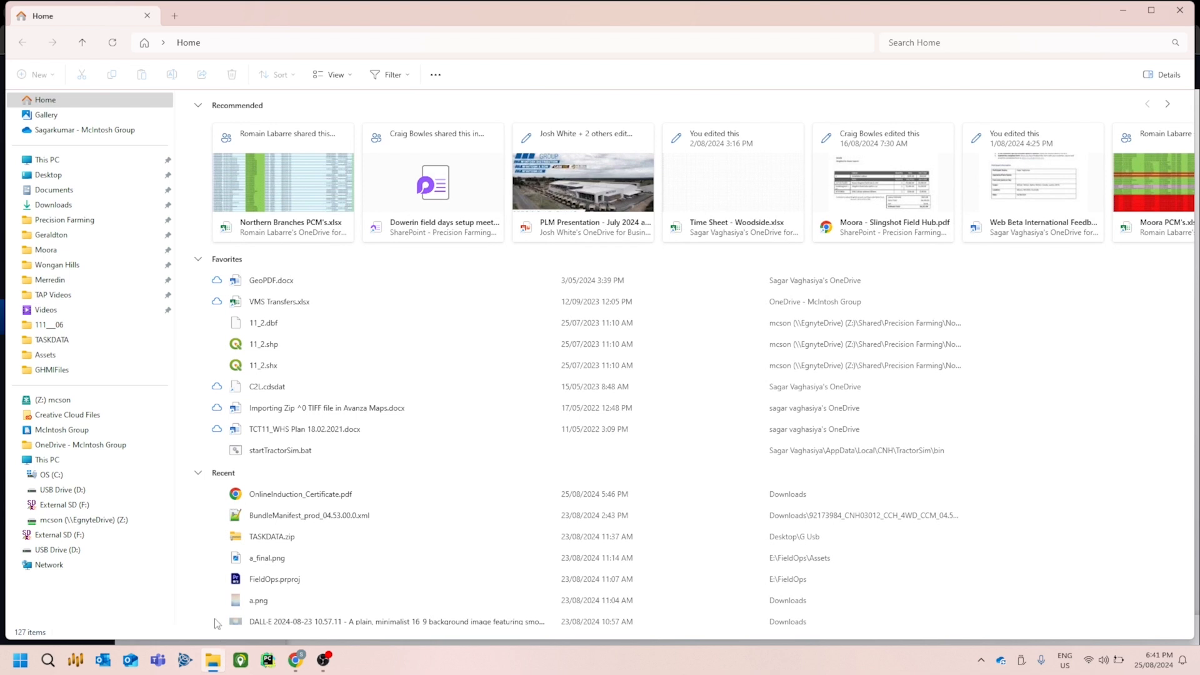
click(55, 208)
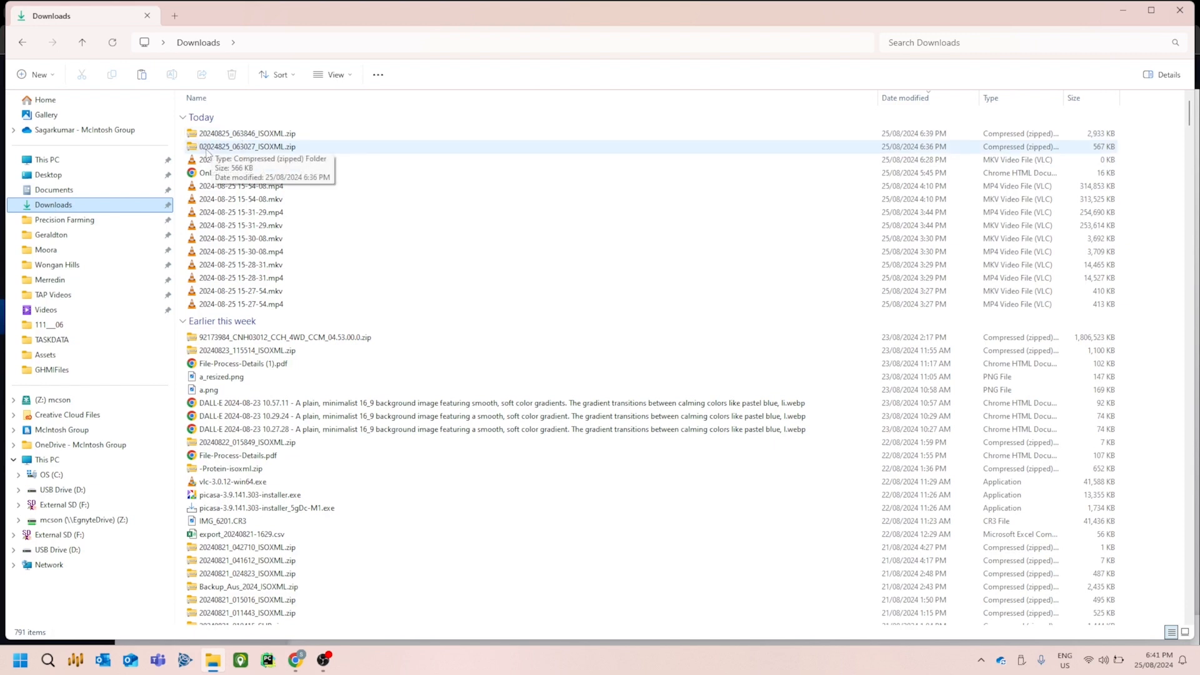
click(232, 153)
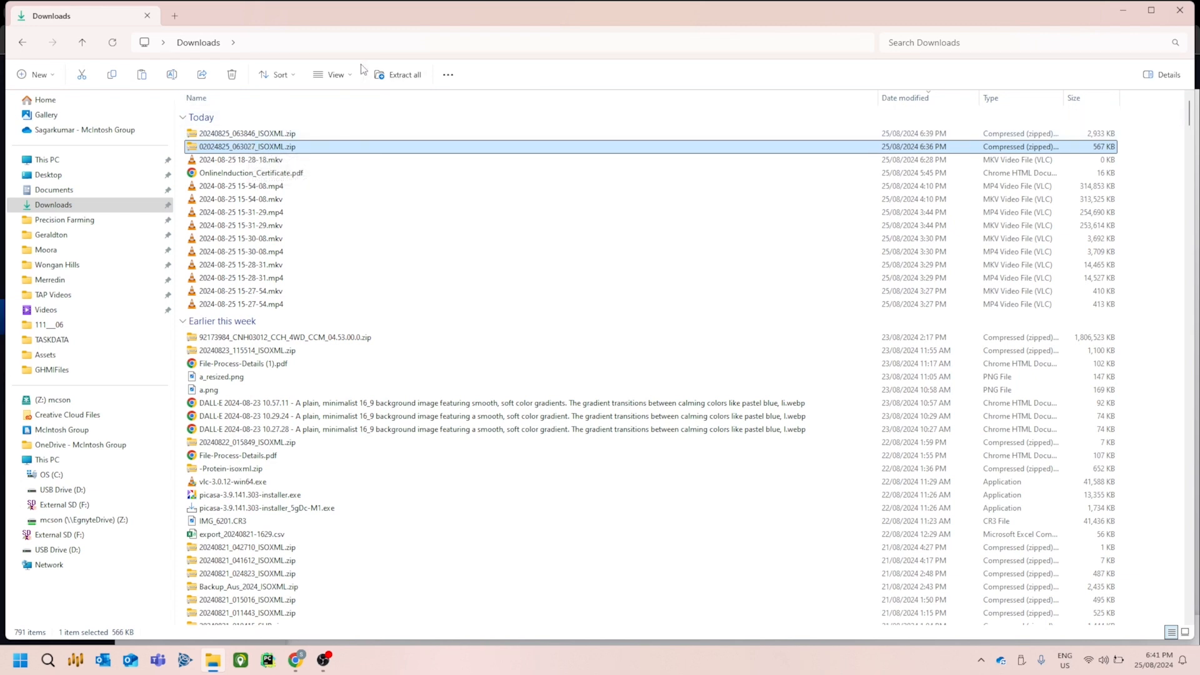
click(403, 79)
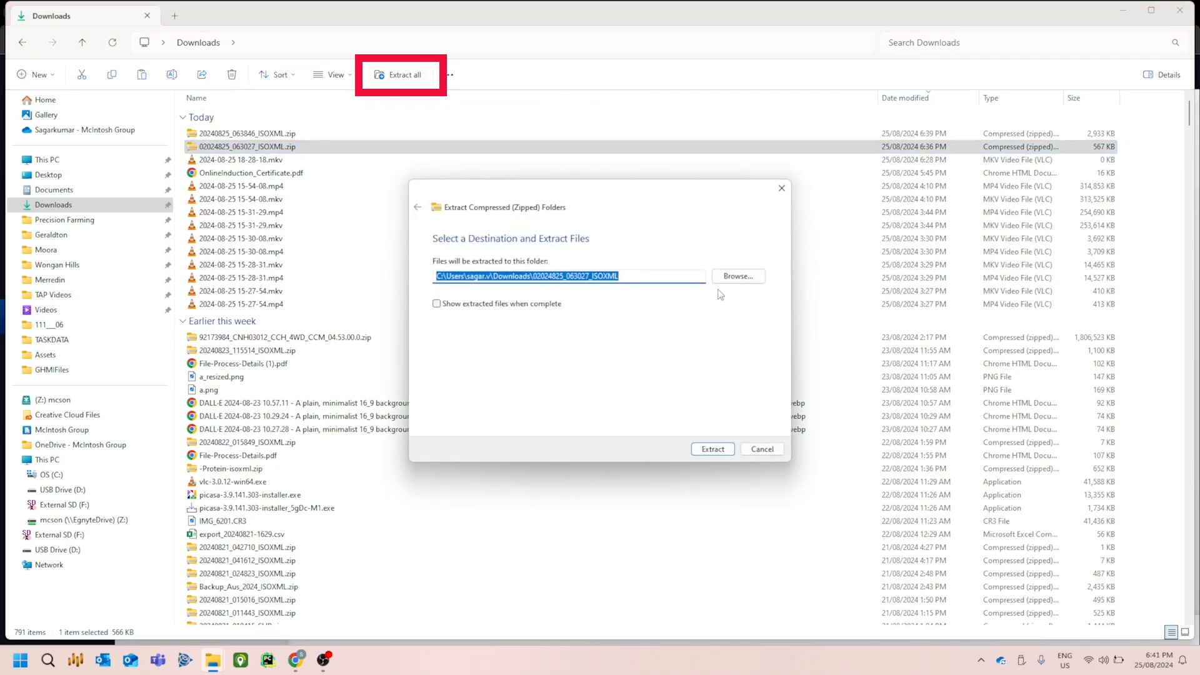
click(737, 278)
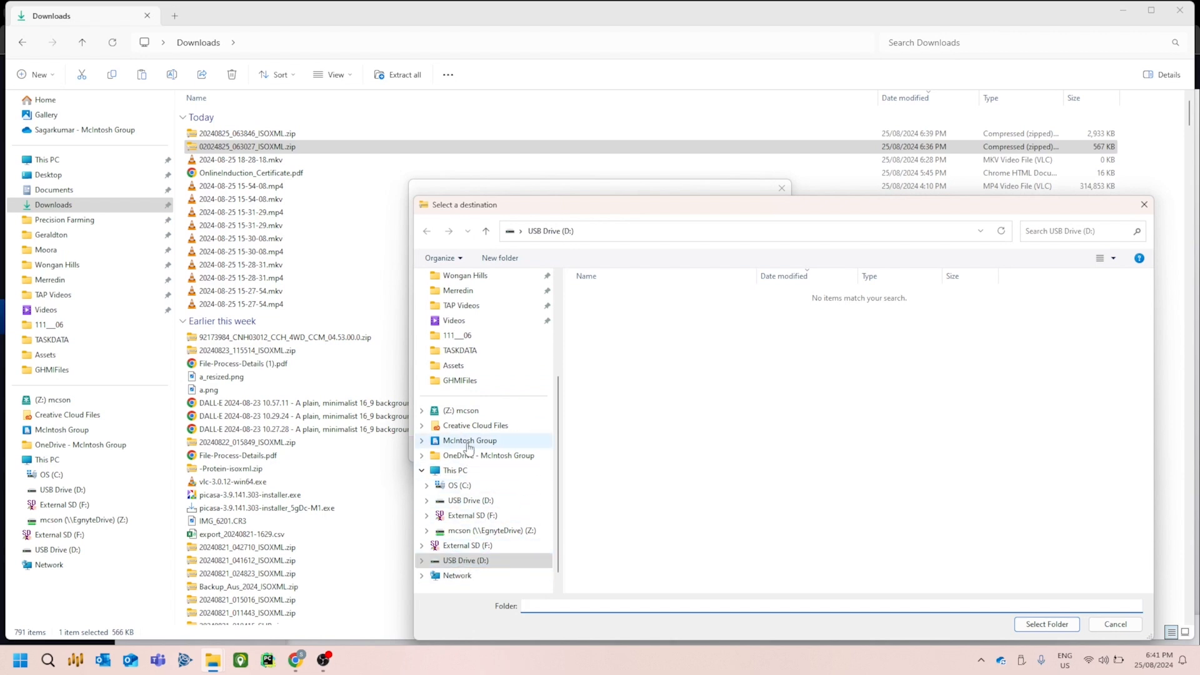
scroll(475, 500, down, 1)
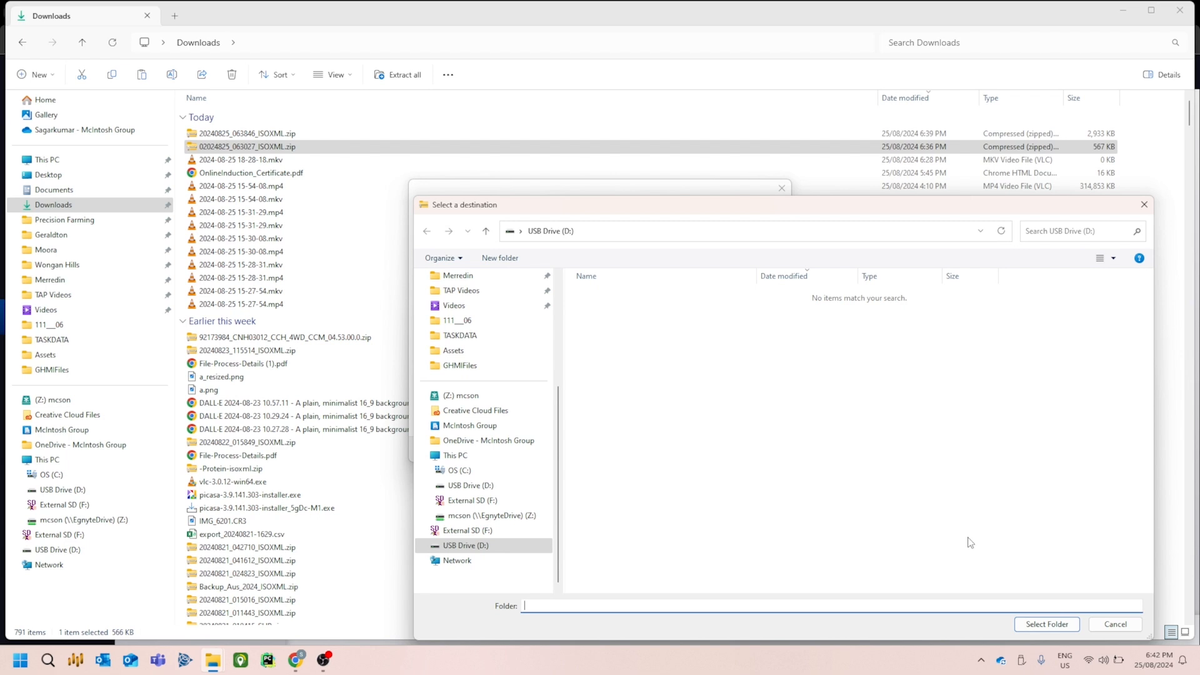
click(1046, 626)
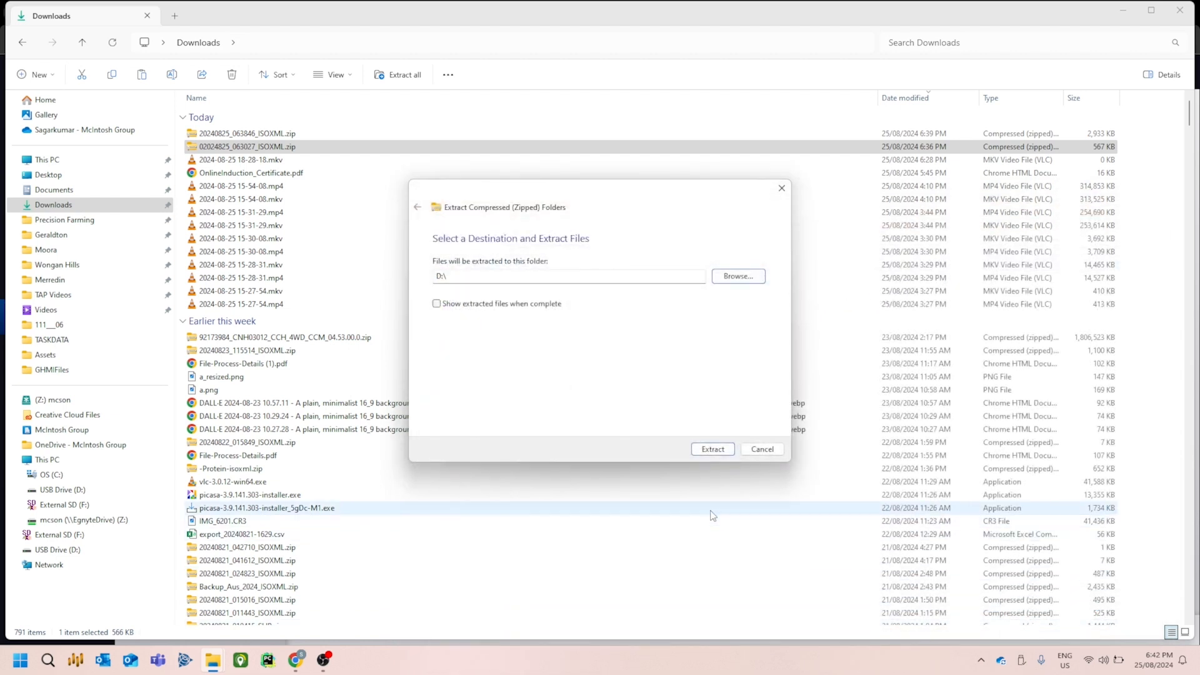
click(713, 449)
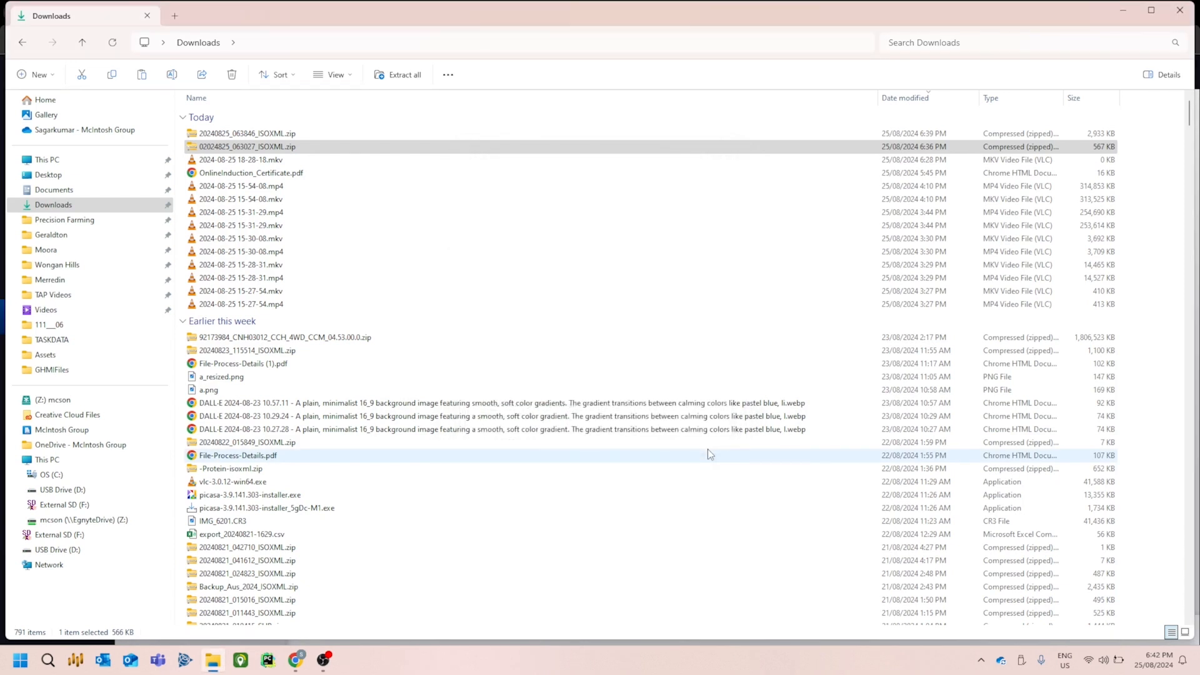
click(61, 553)
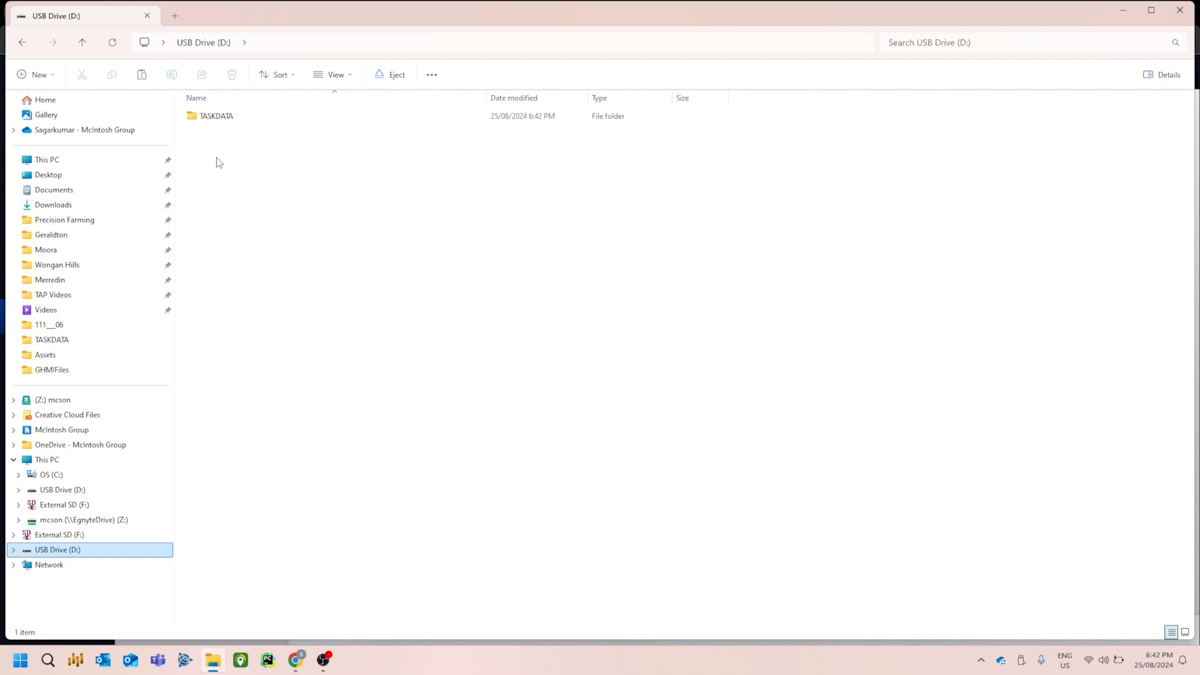